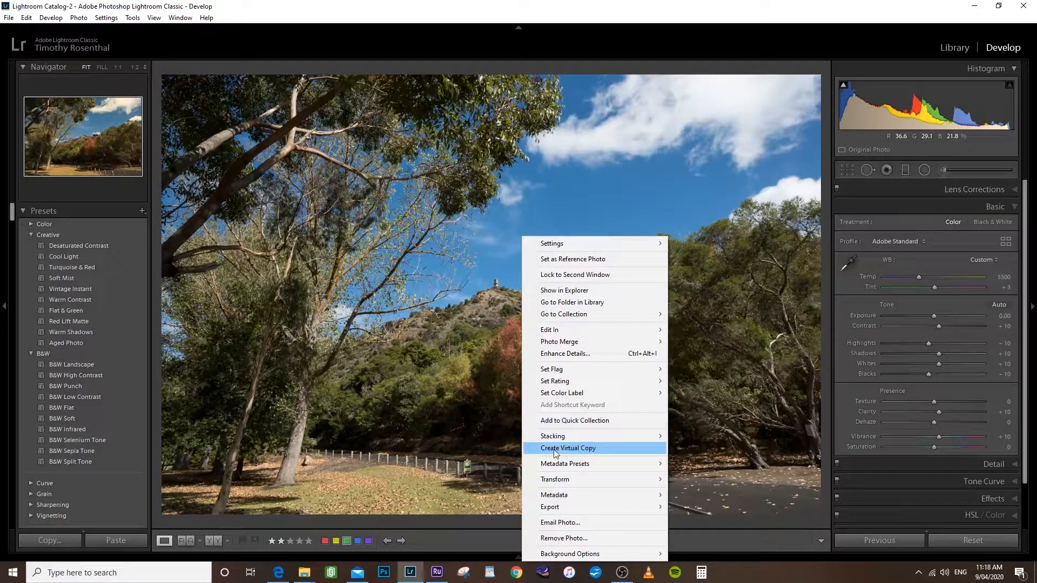
# Create a virtual copy of the photo and enable profile corrections for its lens.
pyautogui.click(589, 450)
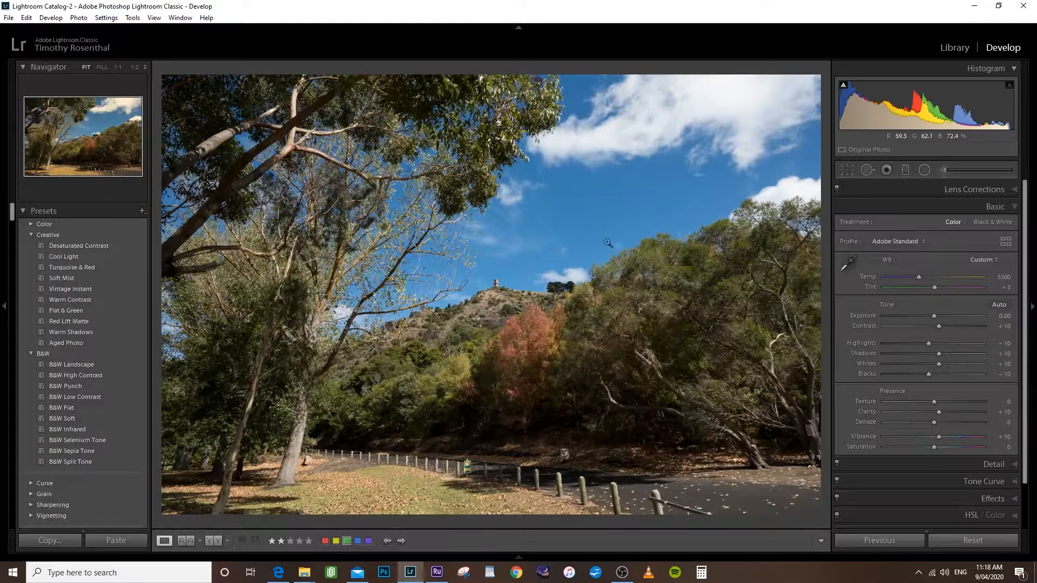
pyautogui.click(1015, 191)
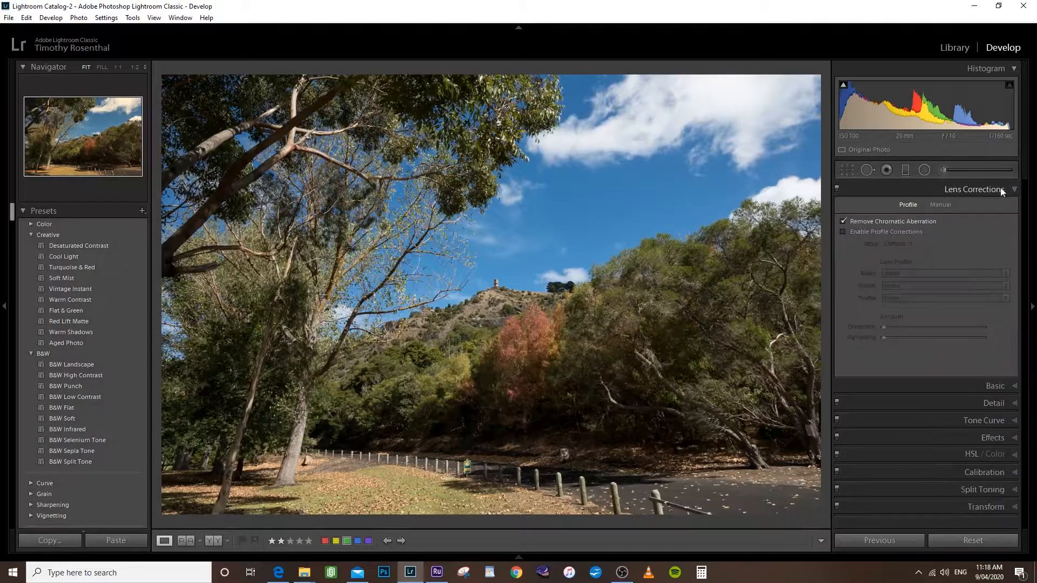
pyautogui.click(844, 231)
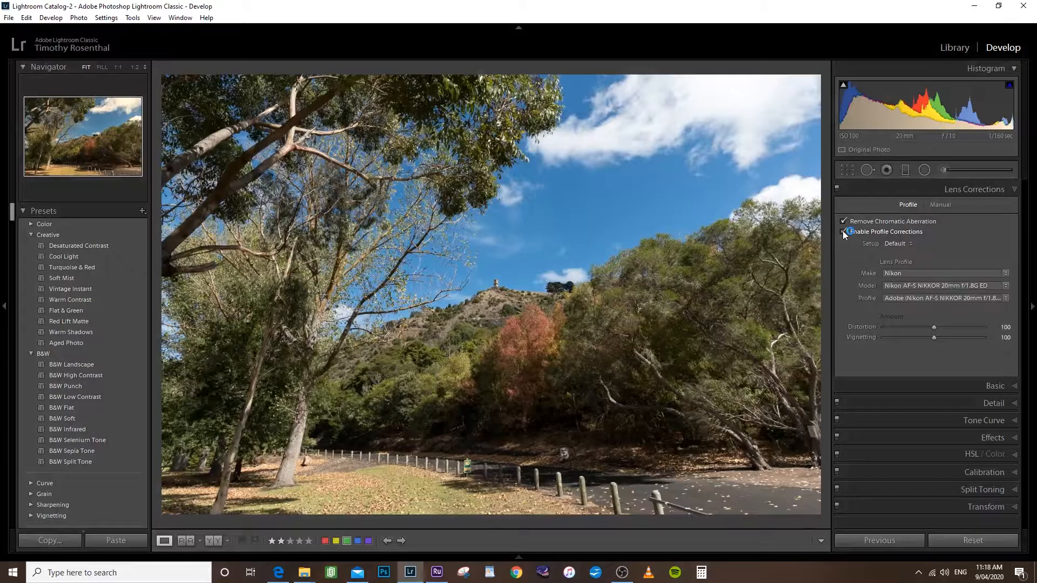
# Crop the photo to a slightly tightened 16 x 9 frame, straightened by 0.38 degrees, and apply the crop.
pyautogui.click(846, 171)
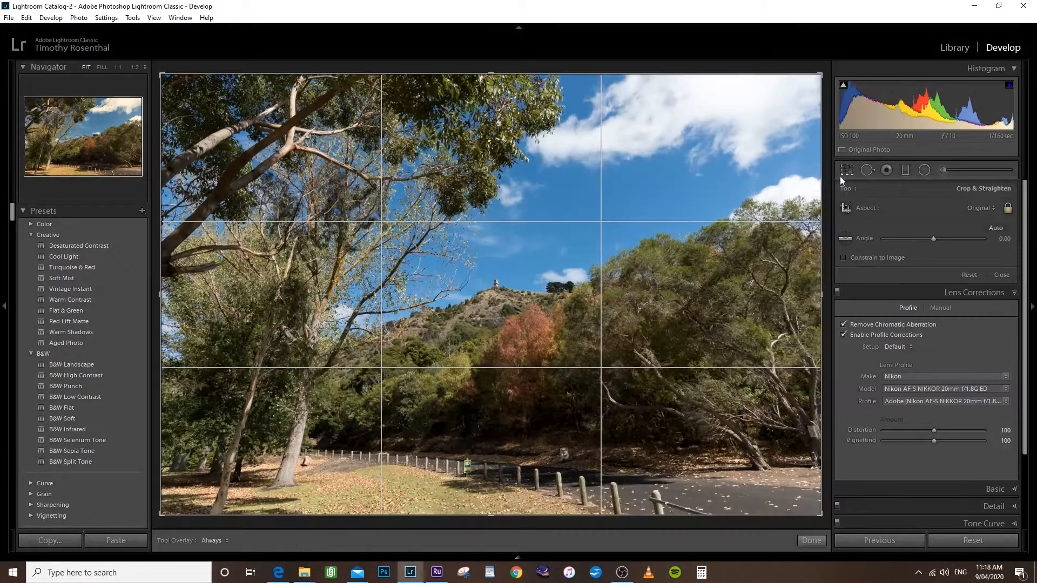
pyautogui.click(993, 209)
pyautogui.click(905, 335)
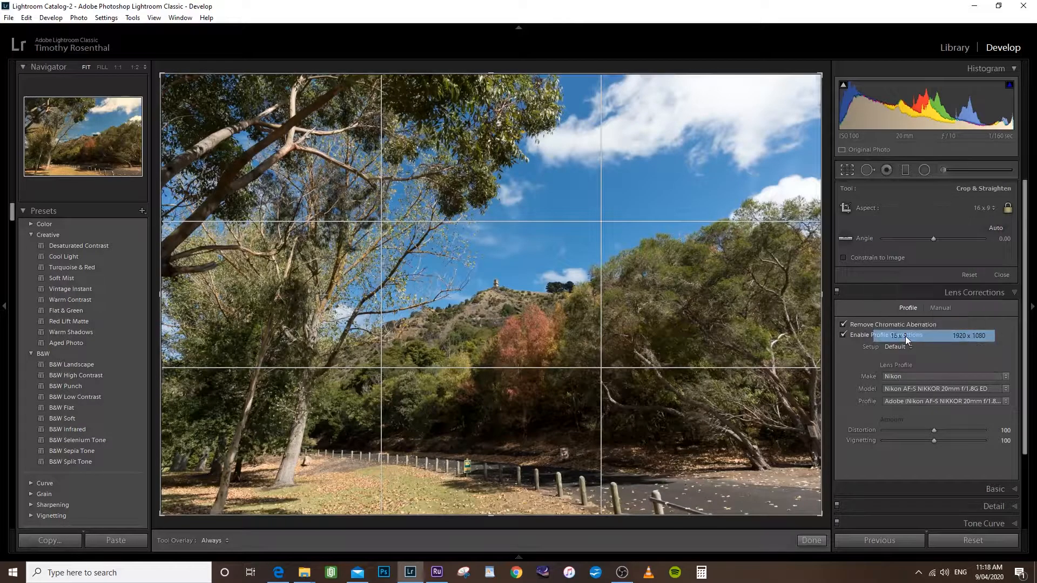
pyautogui.moveTo(509, 335); pyautogui.dragTo(505, 321)
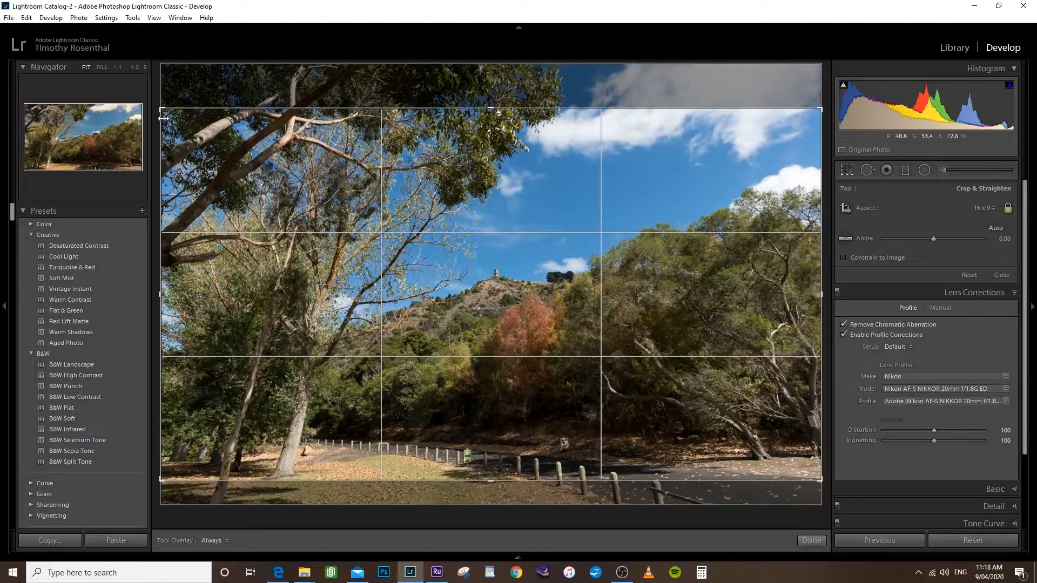
pyautogui.moveTo(161, 111); pyautogui.dragTo(180, 120)
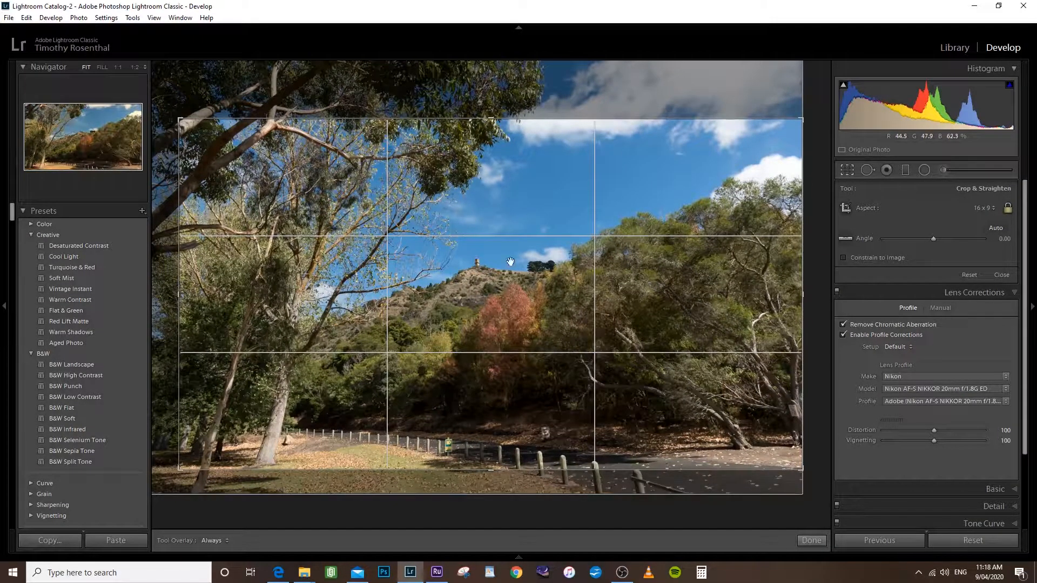
pyautogui.moveTo(816, 293); pyautogui.dragTo(816, 296)
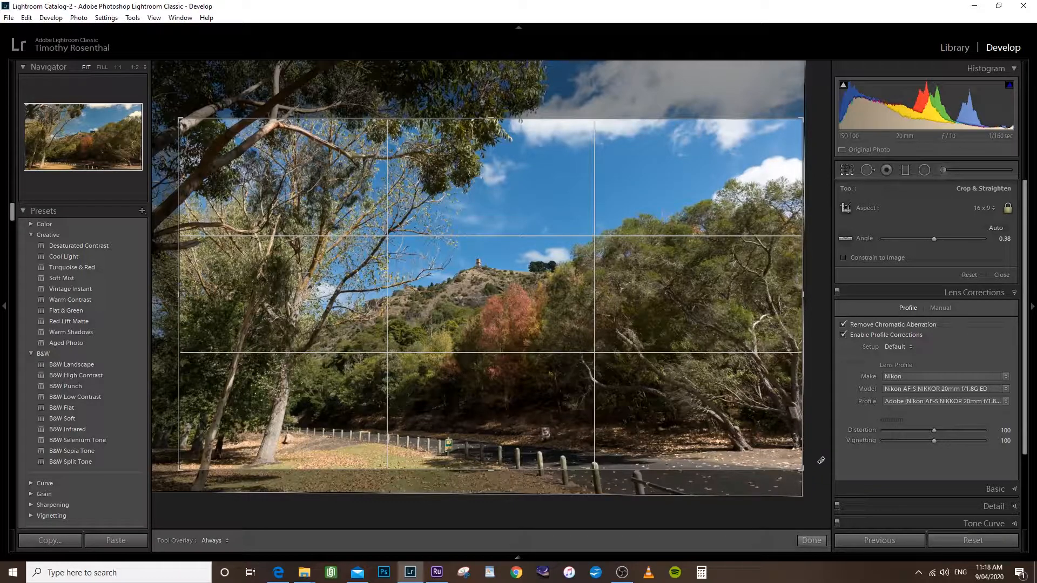
pyautogui.click(810, 541)
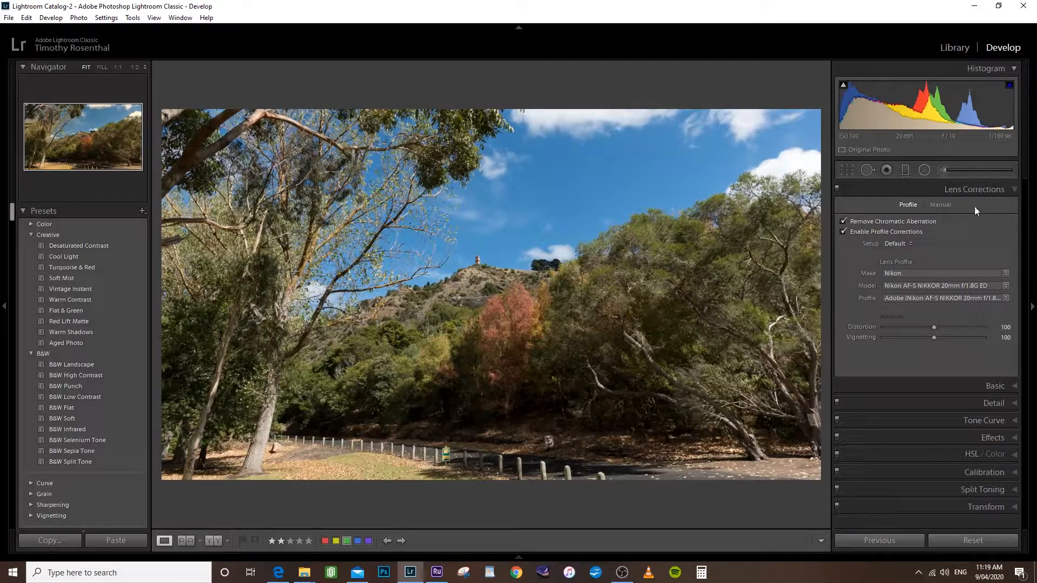
# Change the photo's color profile to Adobe Landscape in the basic adjustments.
pyautogui.click(1014, 190)
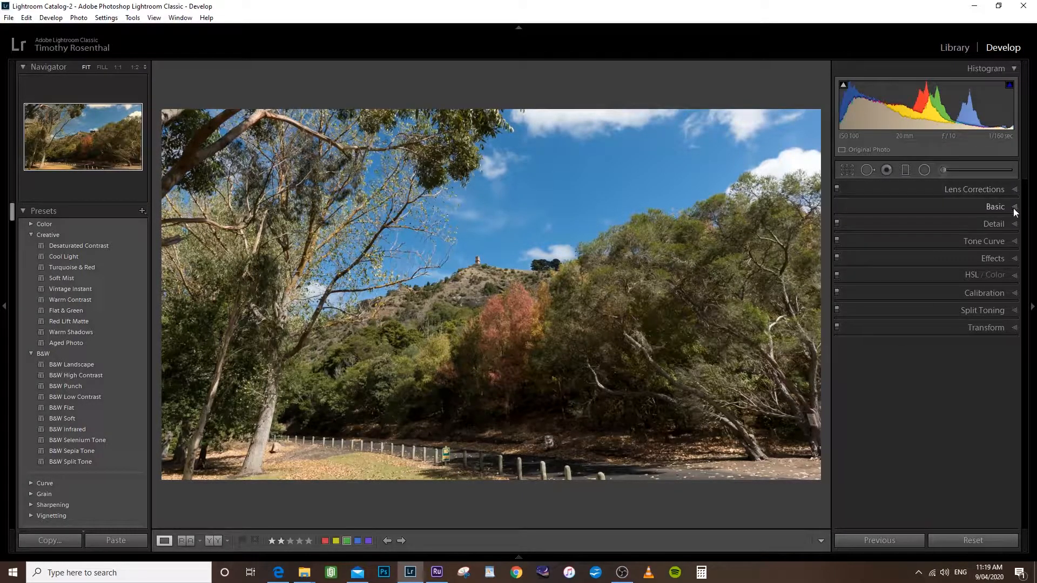
pyautogui.click(1014, 207)
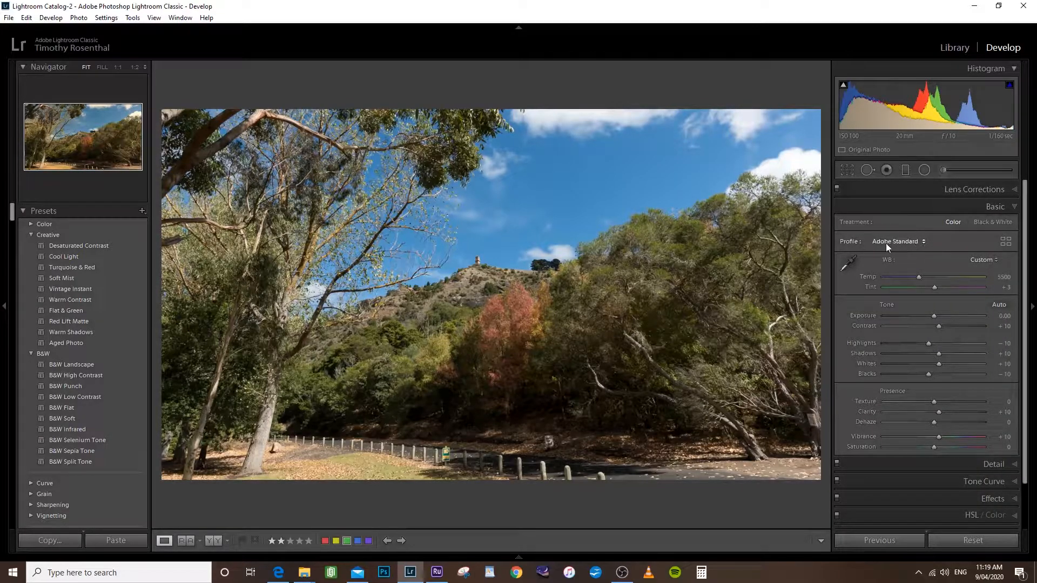
pyautogui.click(922, 240)
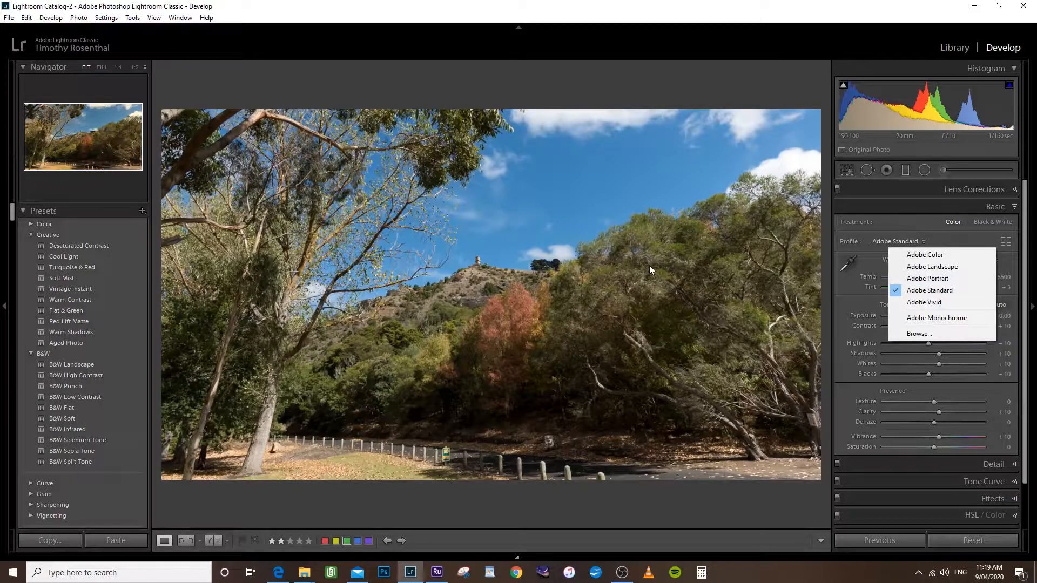
pyautogui.click(941, 268)
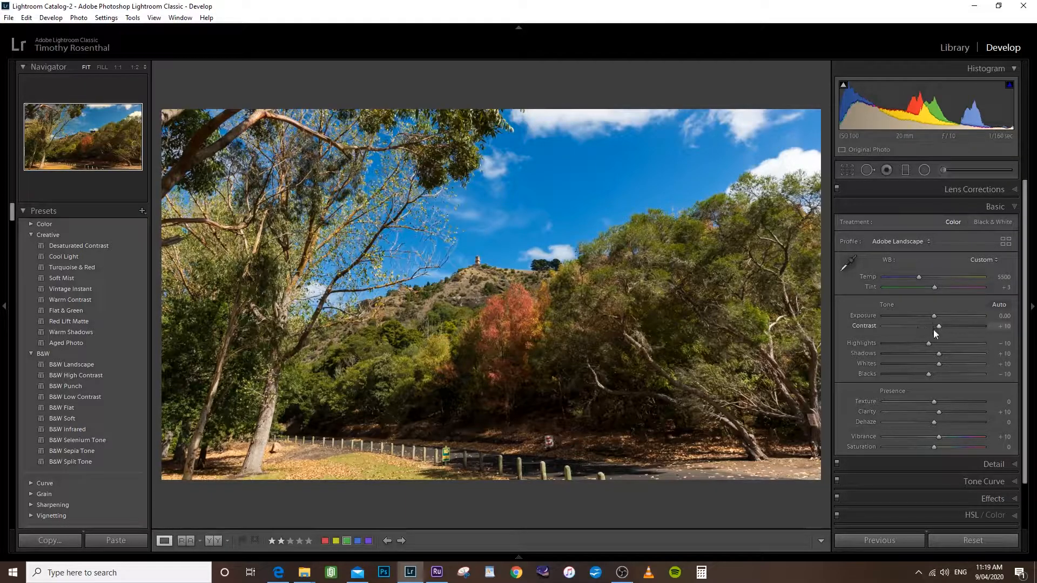
# Set the exposure to +0.24 and turn on the highlight and shadow clipping warnings.
pyautogui.moveTo(934, 316); pyautogui.dragTo(937, 317)
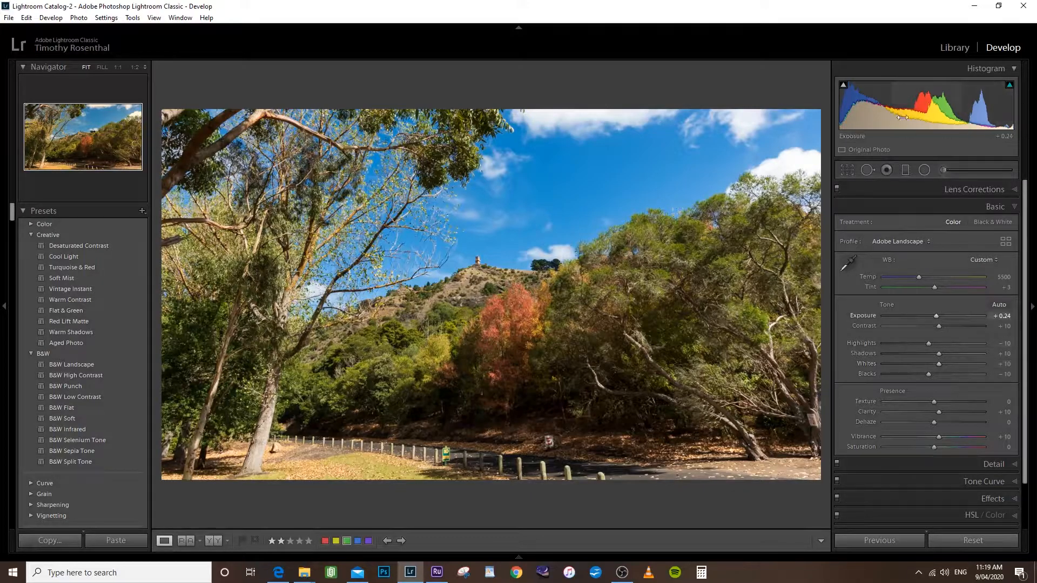
pyautogui.click(1009, 86)
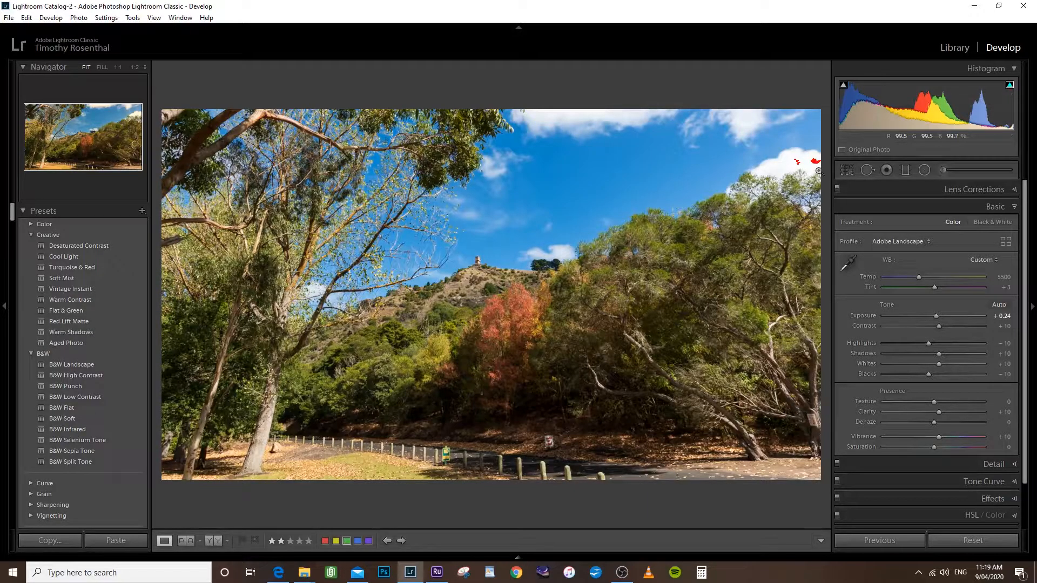
pyautogui.click(844, 86)
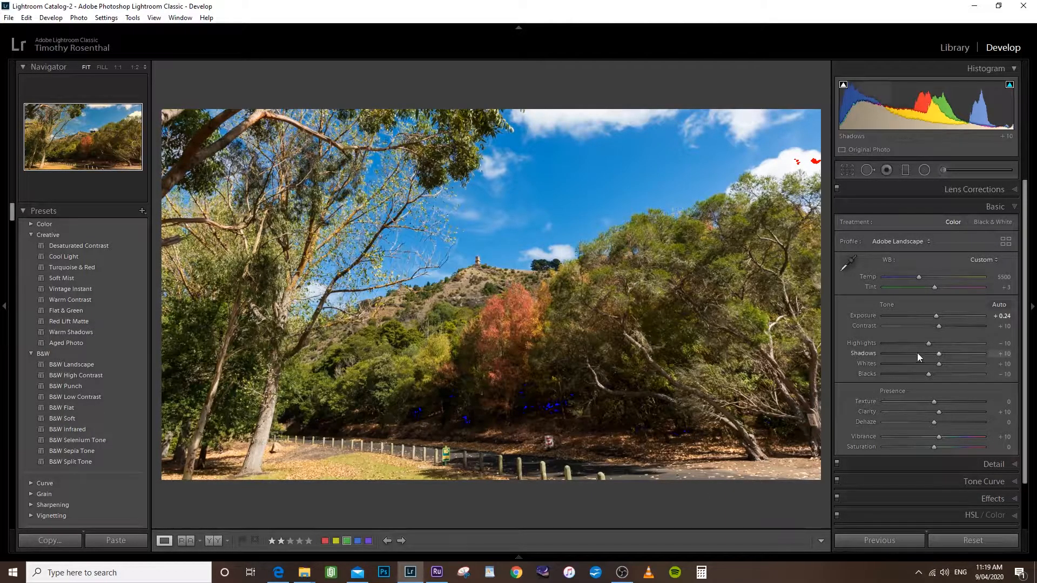
# Set Highlights to -35, Shadows to +61 and Contrast to +20, and turn off the clipping warnings.
pyautogui.moveTo(925, 347); pyautogui.dragTo(914, 349)
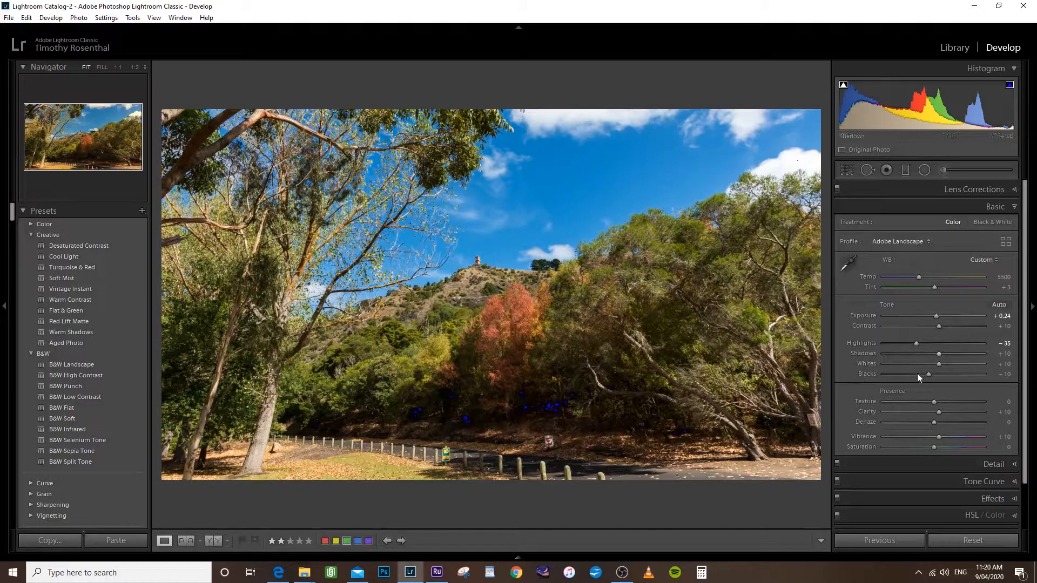
pyautogui.moveTo(941, 359); pyautogui.dragTo(966, 354)
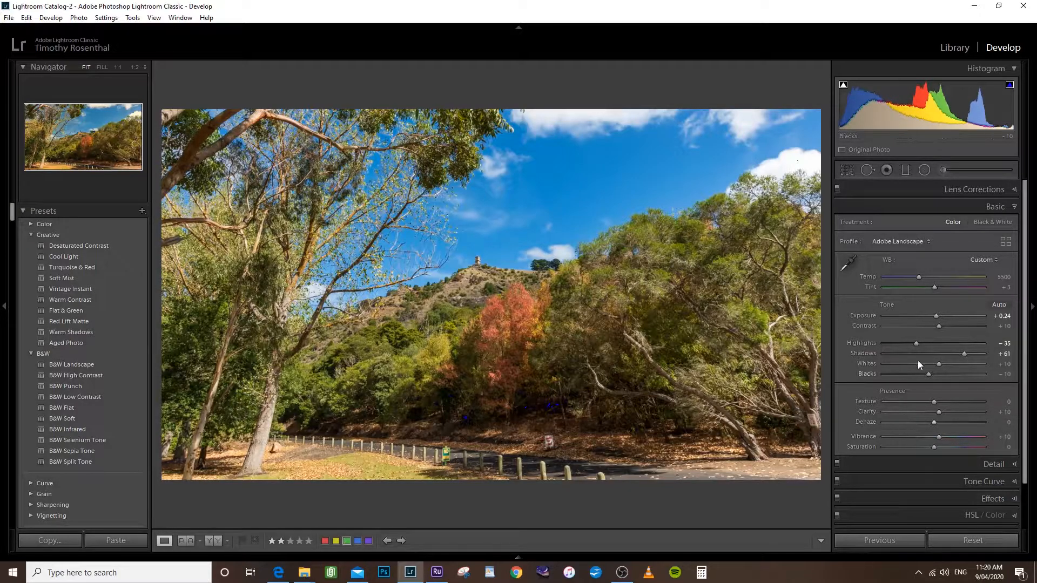
pyautogui.moveTo(941, 326); pyautogui.dragTo(944, 327)
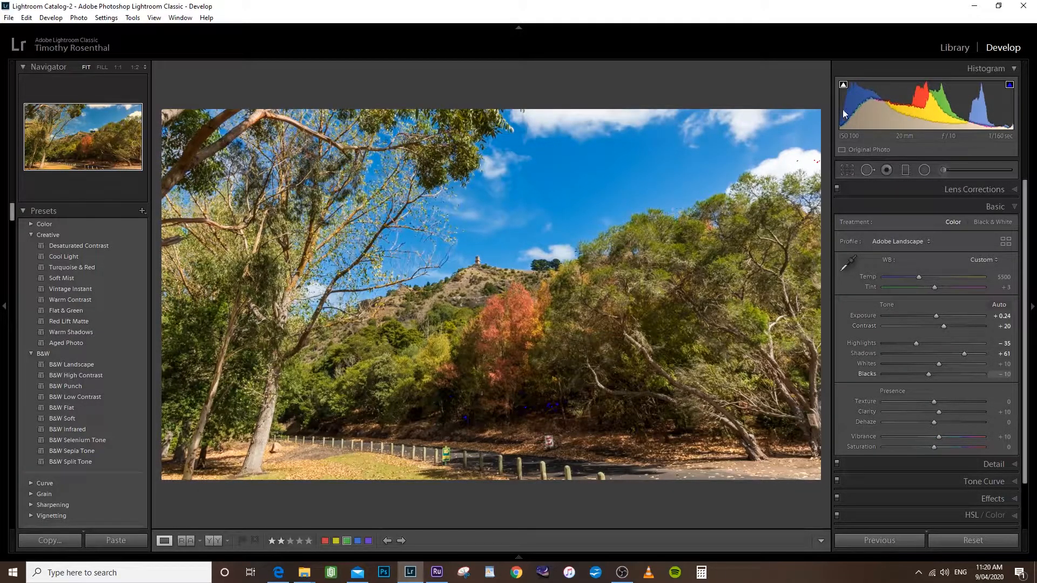
pyautogui.click(1008, 87)
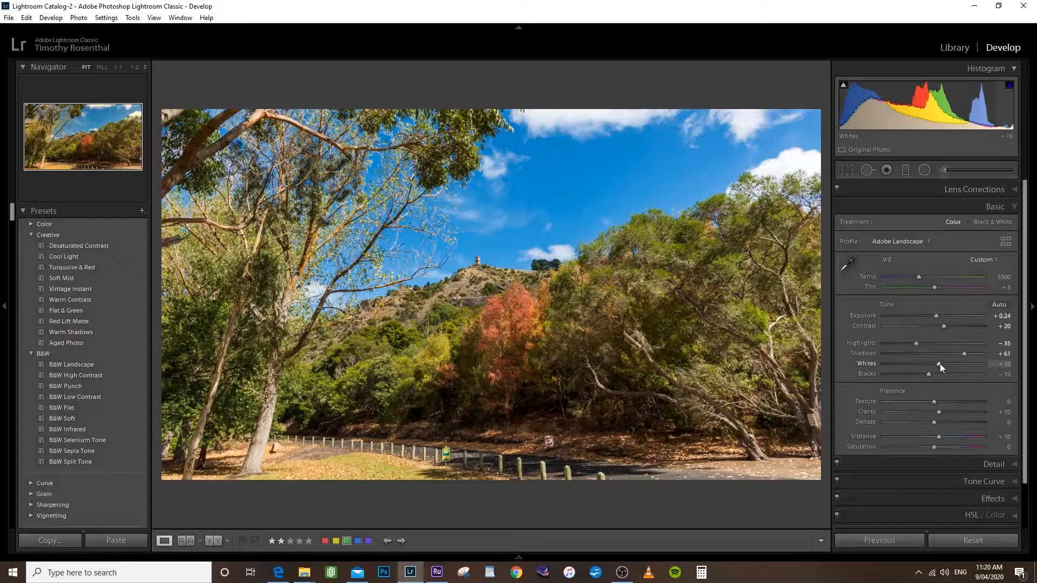
# Check the clipping previews for Whites and Blacks, and set Blacks to +10.
pyautogui.moveTo(940, 364); pyautogui.dragTo(940, 366)
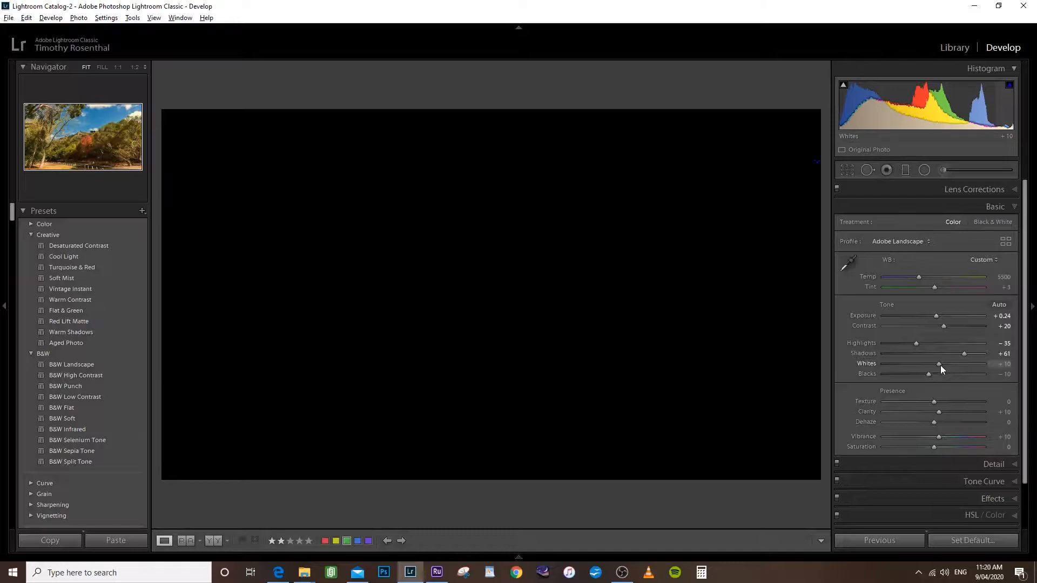
pyautogui.moveTo(940, 365); pyautogui.dragTo(940, 365)
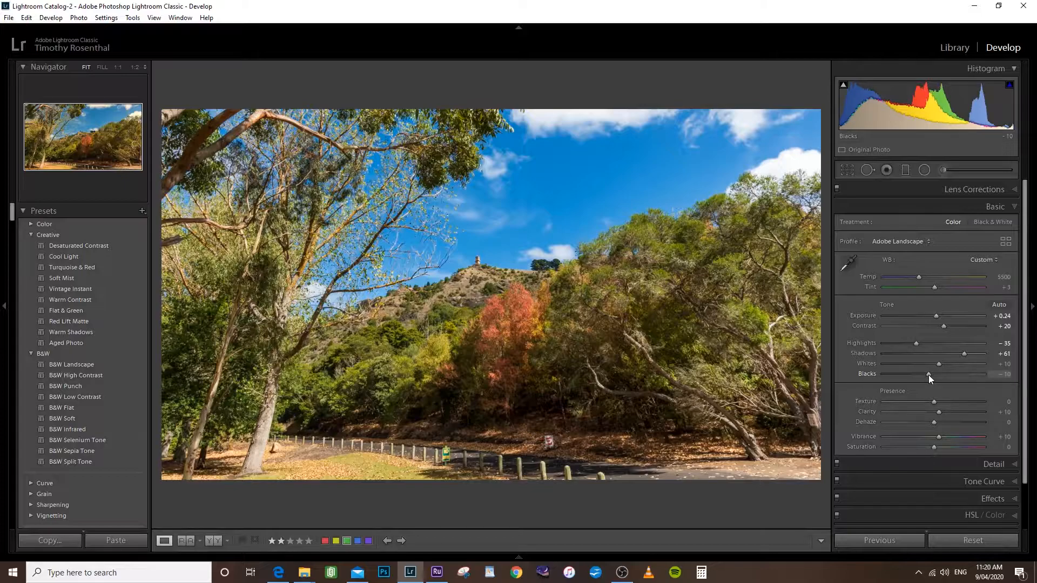
pyautogui.keyDown('alt'); pyautogui.click(929, 375); pyautogui.keyUp('alt')
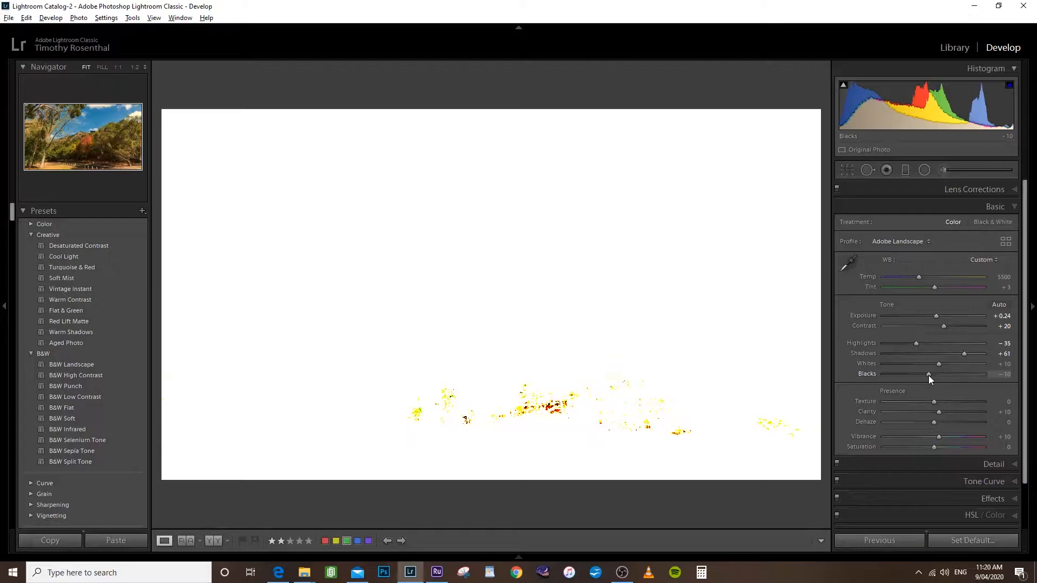
pyautogui.moveTo(928, 377); pyautogui.dragTo(938, 377)
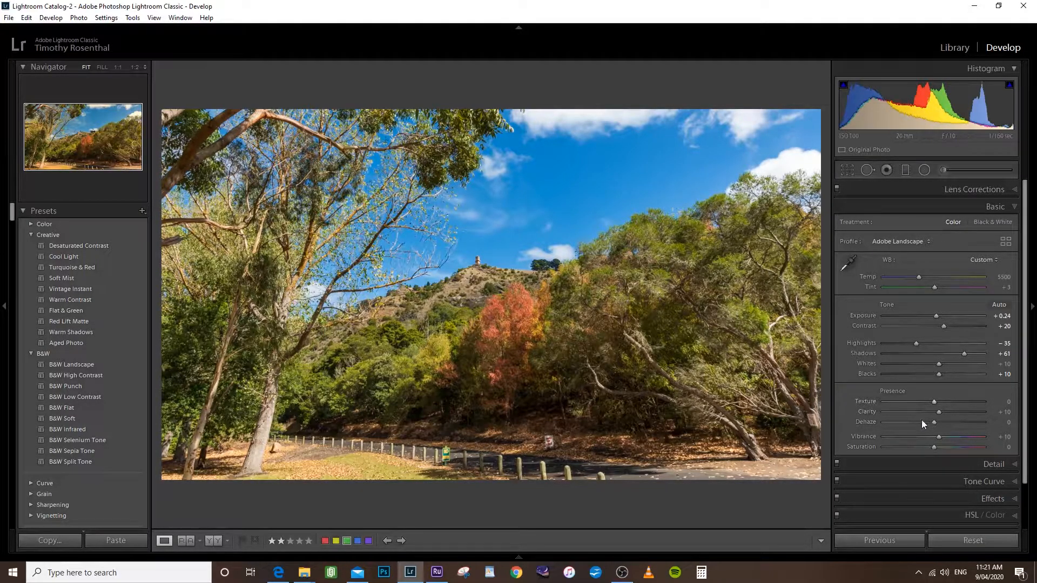
# Set Texture to +45 and Clarity to +19.
pyautogui.moveTo(935, 402); pyautogui.dragTo(952, 407)
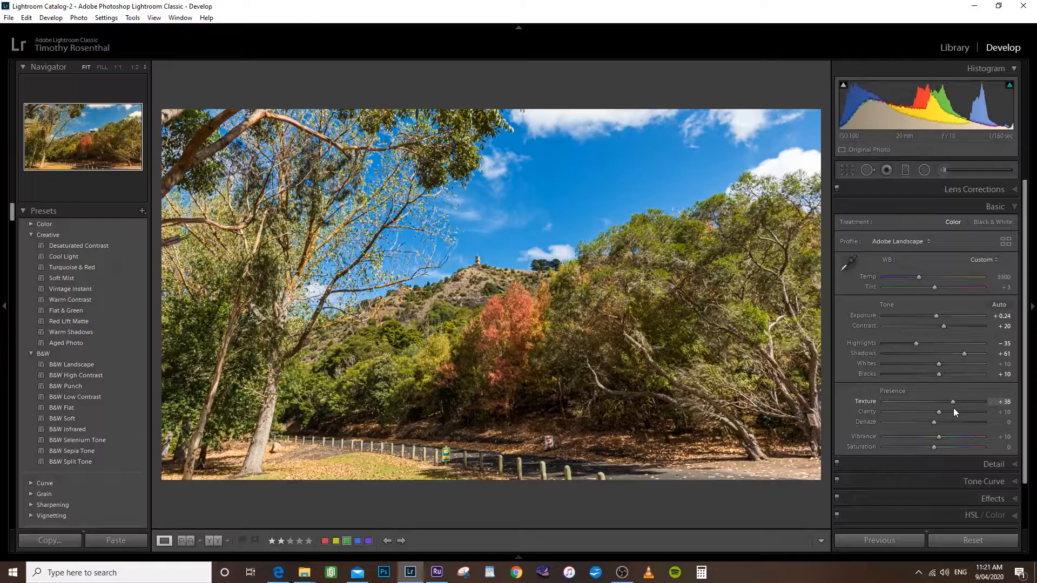
pyautogui.moveTo(945, 414); pyautogui.dragTo(944, 414)
pyautogui.moveTo(951, 402)
pyautogui.mouseDown()
pyautogui.moveTo(886, 403)
pyautogui.moveTo(954, 409)
pyautogui.mouseUp()
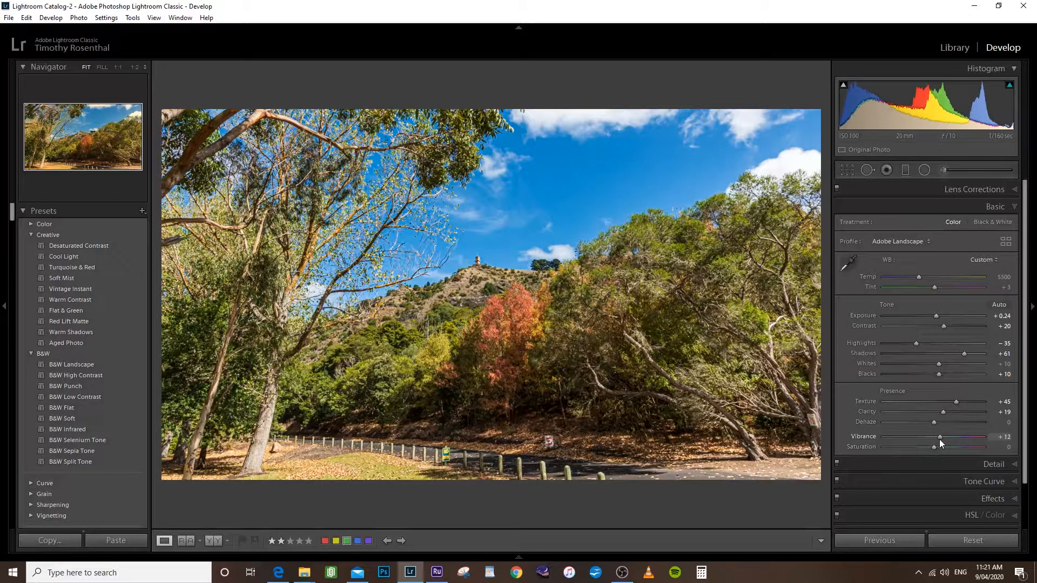
# Set the photo's Vibrance to +15.
pyautogui.moveTo(939, 441); pyautogui.dragTo(941, 443)
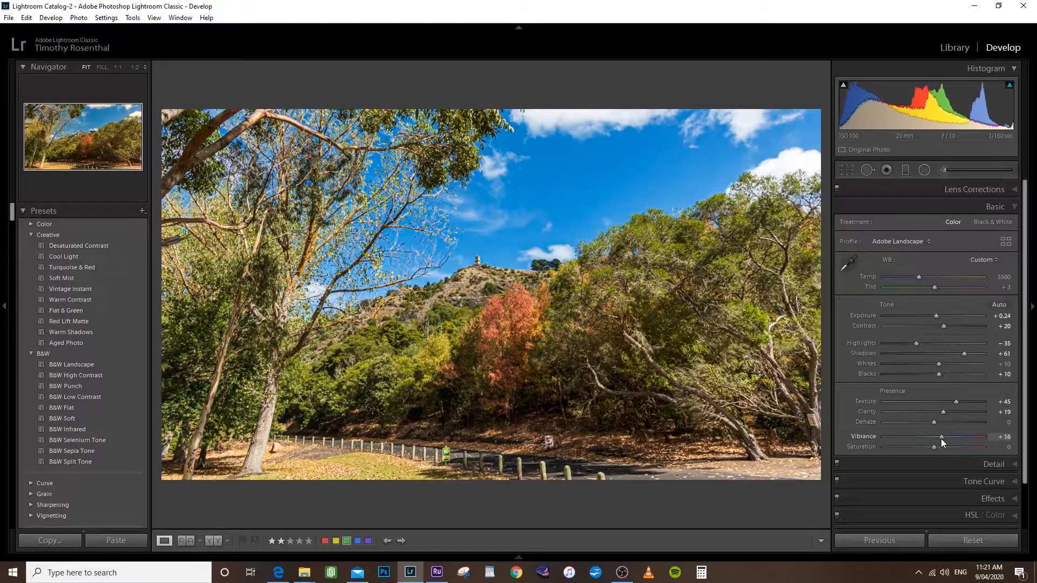
pyautogui.click(1008, 438)
pyautogui.press('Up')
pyautogui.press('BackSpace')
pyautogui.write('+15')
pyautogui.press('Return')
# Try raising the Vibrance to +20 in a single increment and bring it back to +15.
pyautogui.click(858, 435)
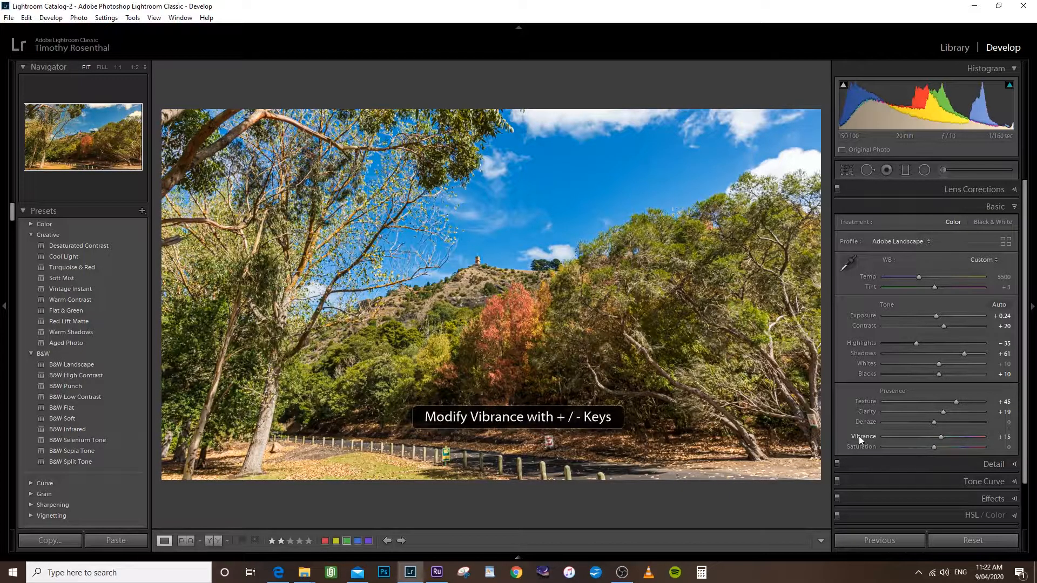
pyautogui.press('=')
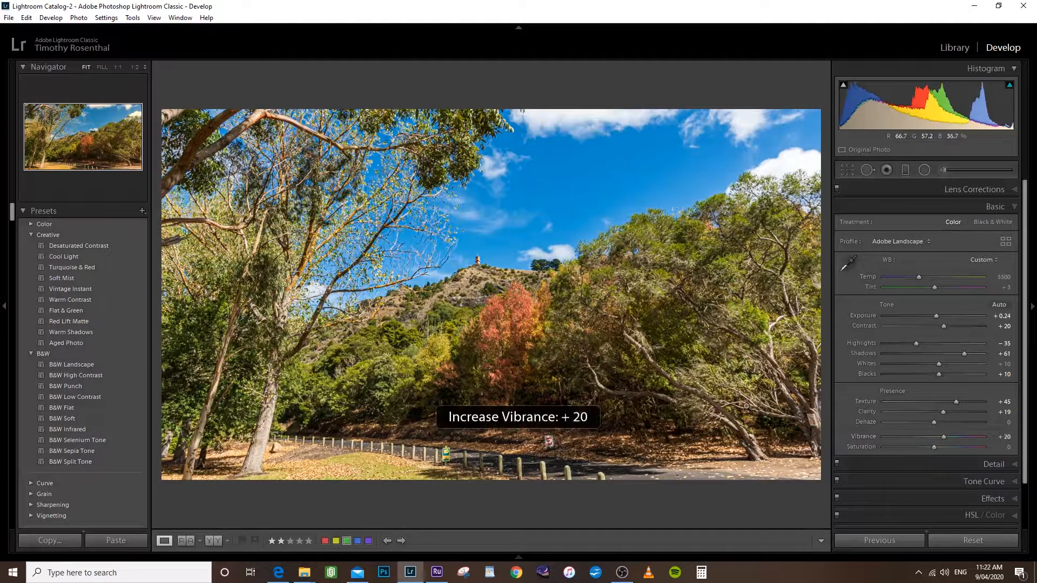
pyautogui.press('-')
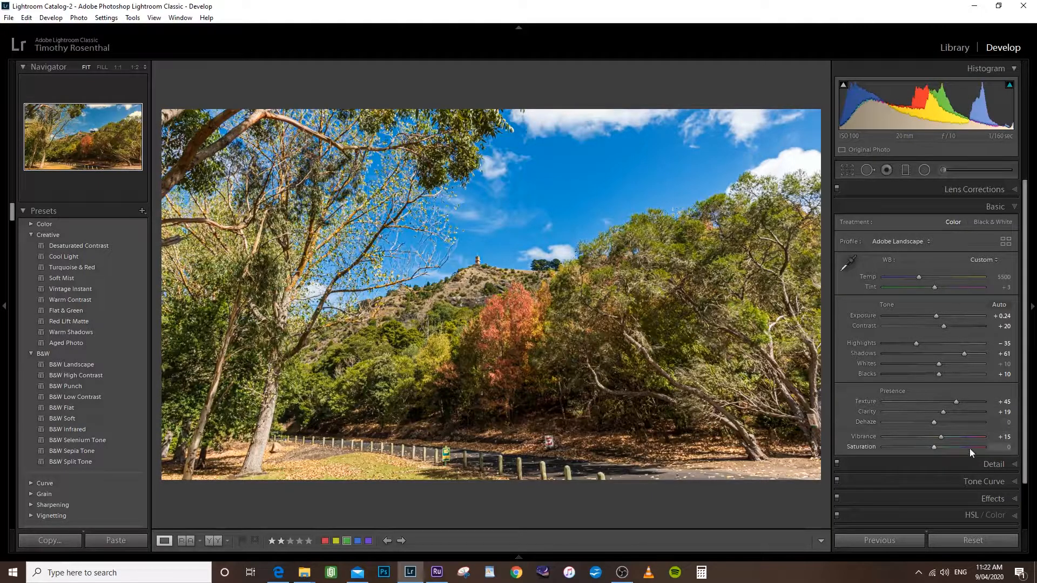
# Center the close-up detail preview on the tower at the top of the hill.
pyautogui.click(1015, 466)
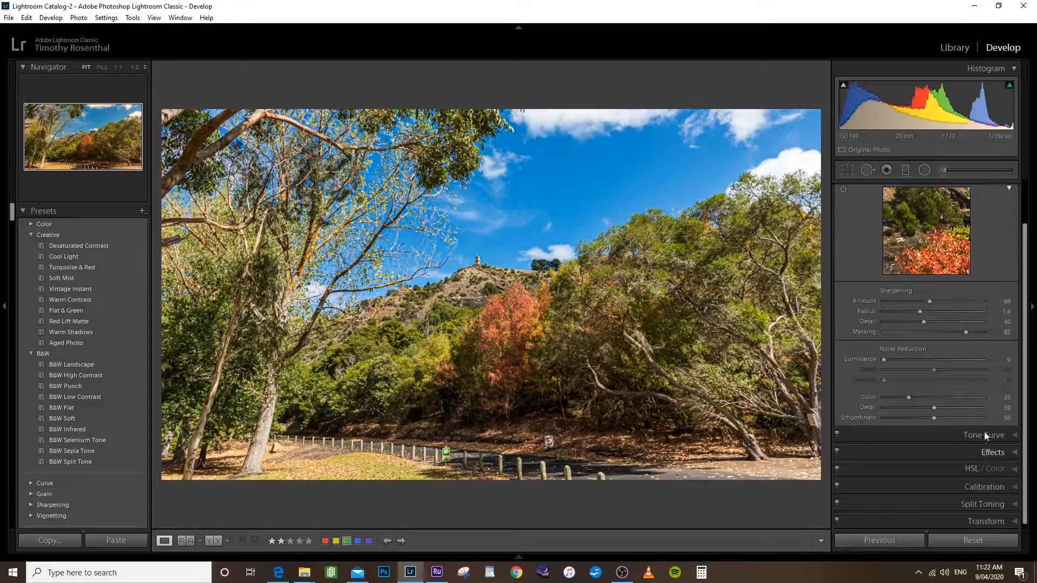
pyautogui.click(938, 222)
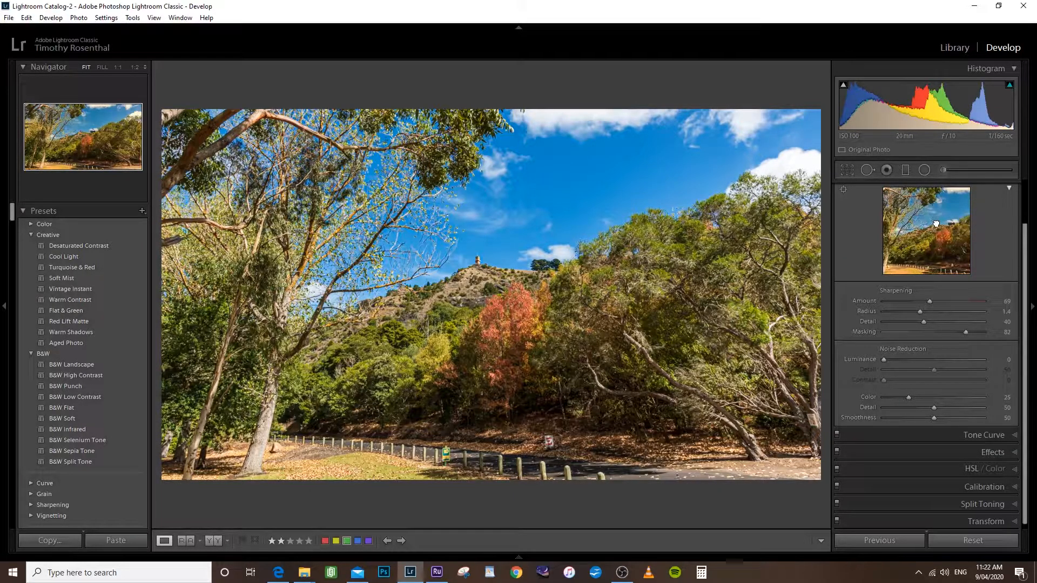
pyautogui.click(931, 226)
pyautogui.moveTo(939, 262); pyautogui.dragTo(959, 266)
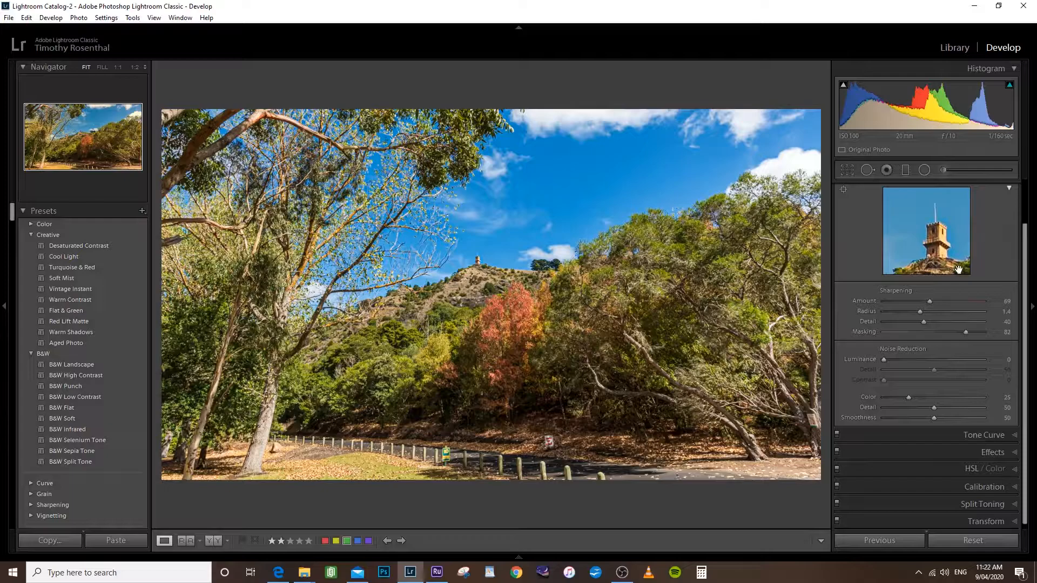
# Set the sharpening Detail to 27, Amount to 71 and Masking to 97, using the mask preview.
pyautogui.click(919, 322)
pyautogui.moveTo(911, 321); pyautogui.dragTo(908, 323)
pyautogui.click(931, 303)
pyautogui.keyDown('alt'); pyautogui.click(965, 332); pyautogui.keyUp('alt')
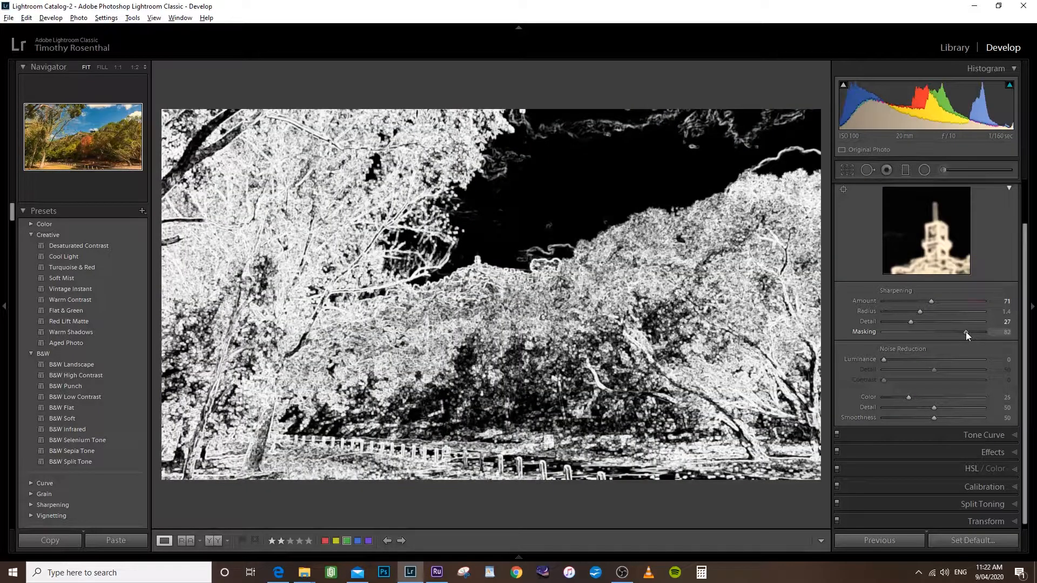
pyautogui.moveTo(965, 332)
pyautogui.mouseDown()
pyautogui.moveTo(919, 335)
pyautogui.moveTo(982, 333)
pyautogui.mouseUp()
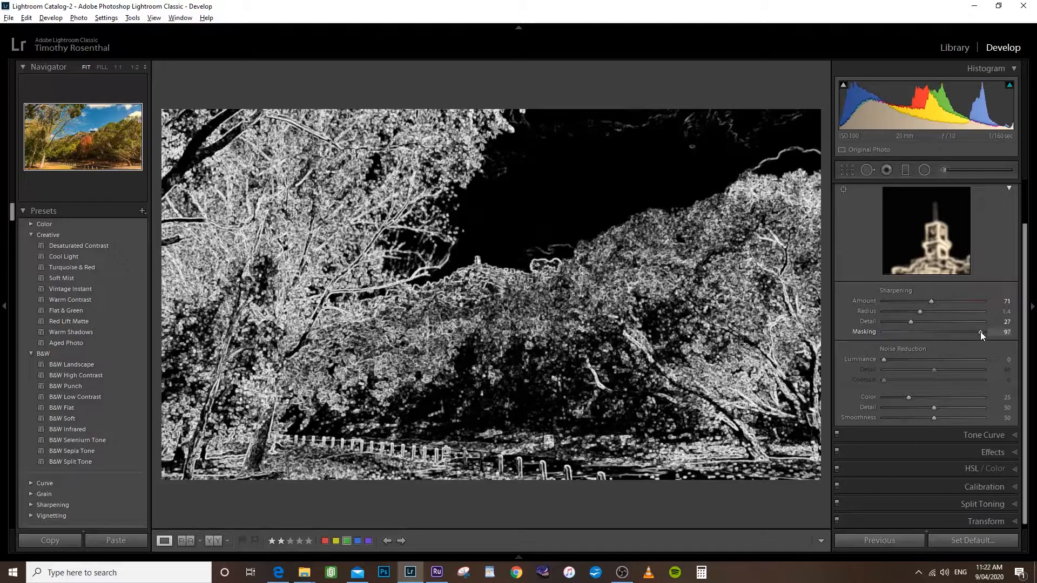
# Fine-tune the sharpening Masking to 96.
pyautogui.moveTo(980, 331); pyautogui.dragTo(979, 331)
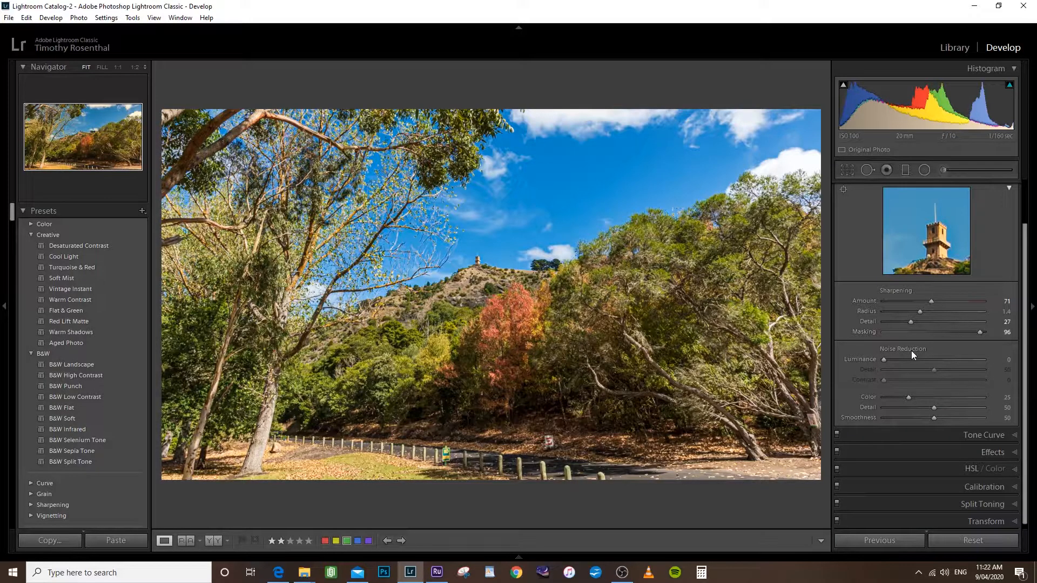
# Review the photo's file and exposure info overlays, and check the image enlarged with the Navigator and Presets hidden.
pyautogui.press('i')
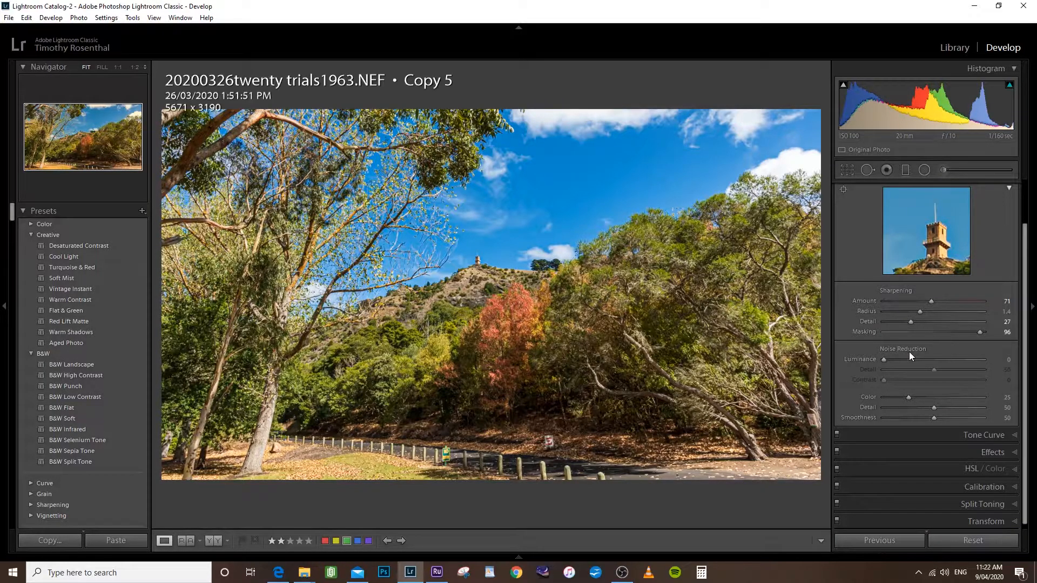
pyautogui.press('i')
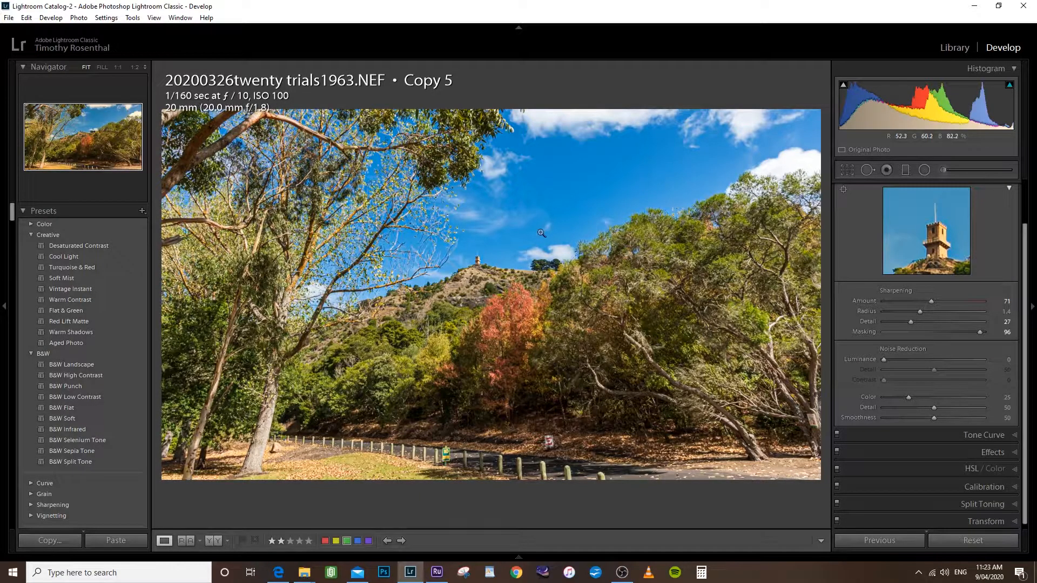
pyautogui.press('i')
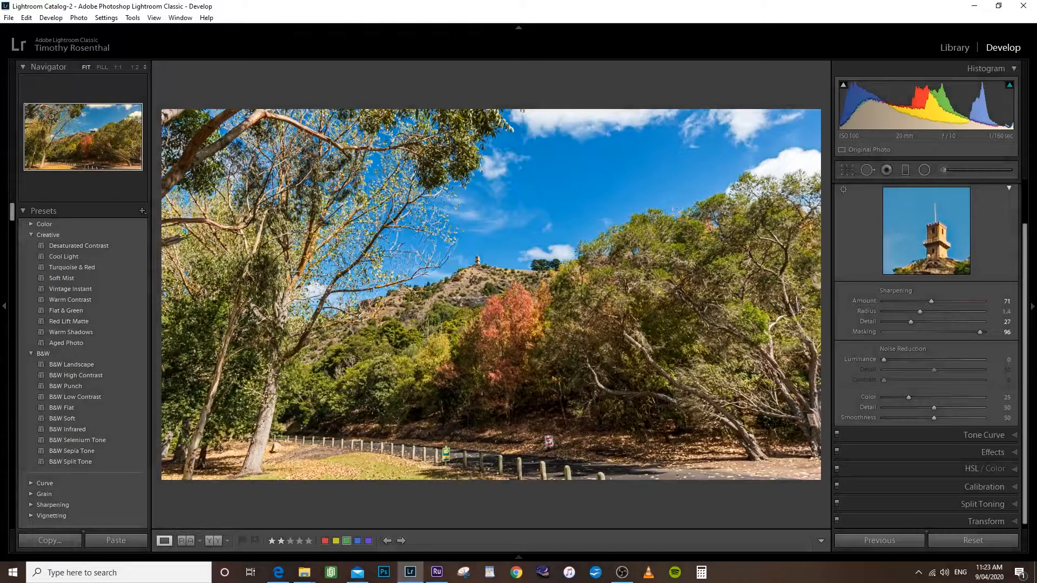
pyautogui.click(4, 309)
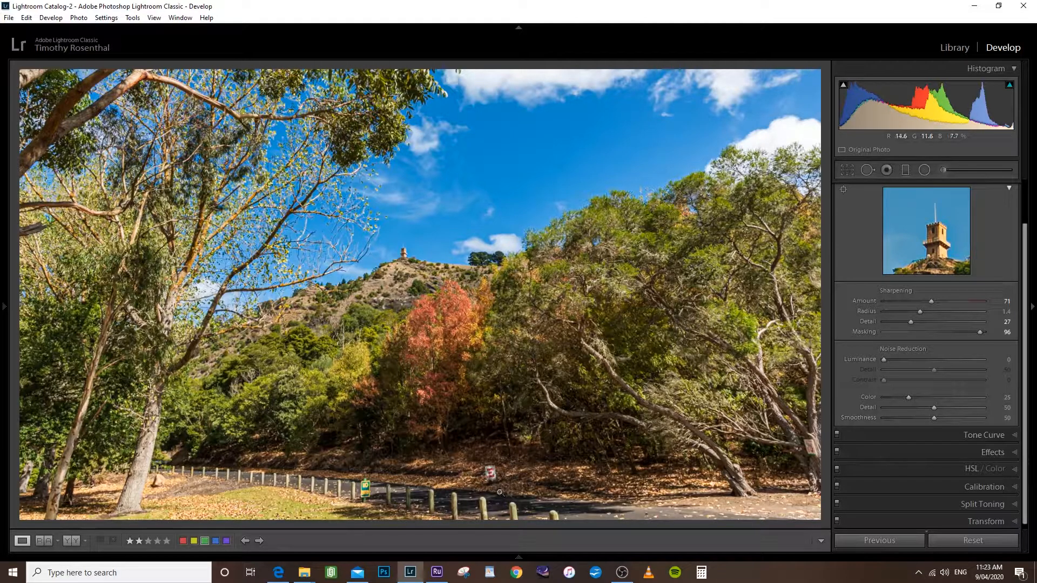
pyautogui.click(4, 311)
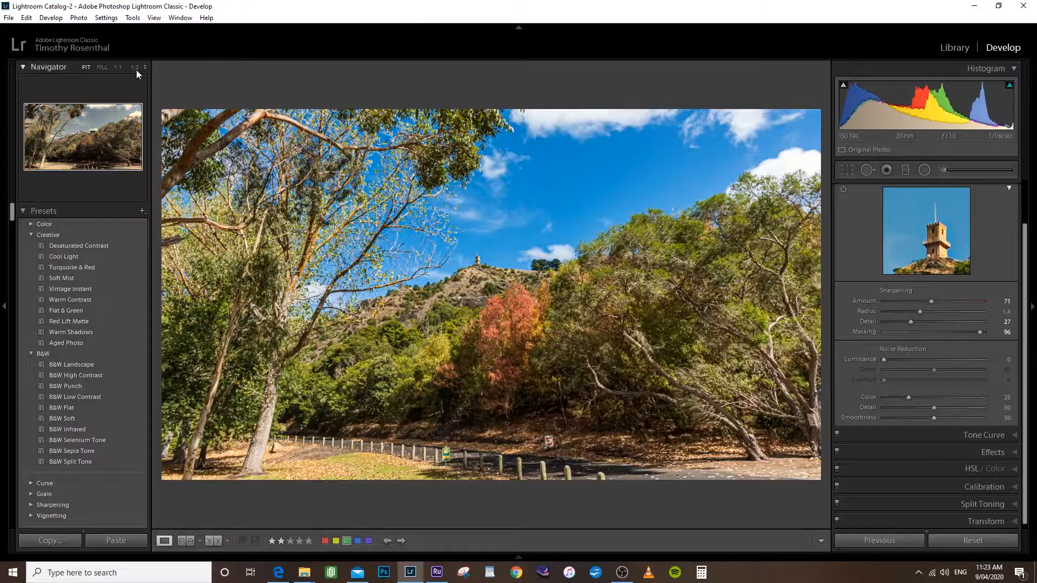
# Heal out the red-and-white sign on the leafy bank with Spot Removal, size 44 and feather 70, sampling the leaves beside it.
pyautogui.click(136, 68)
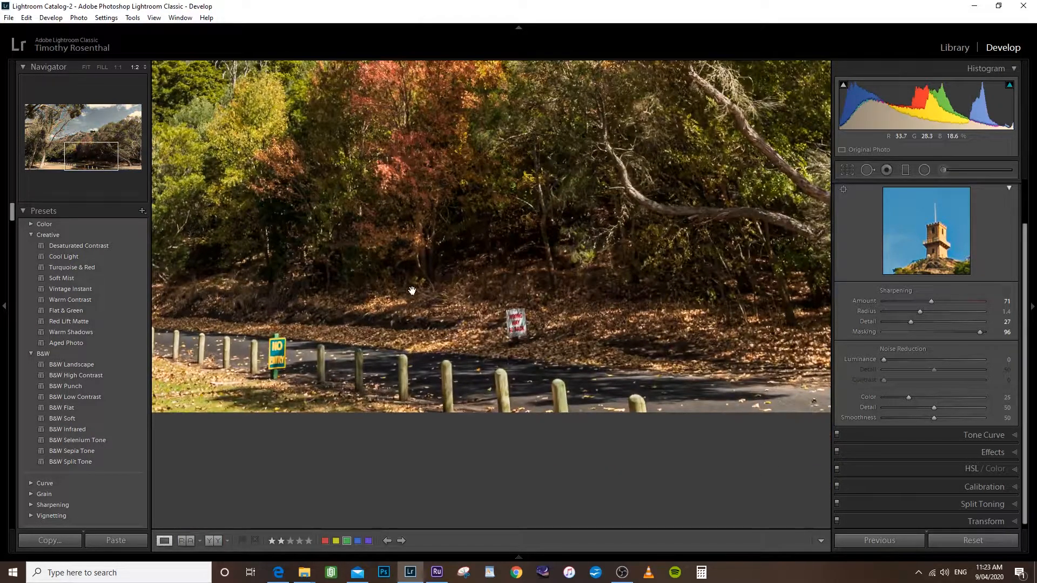
pyautogui.click(865, 172)
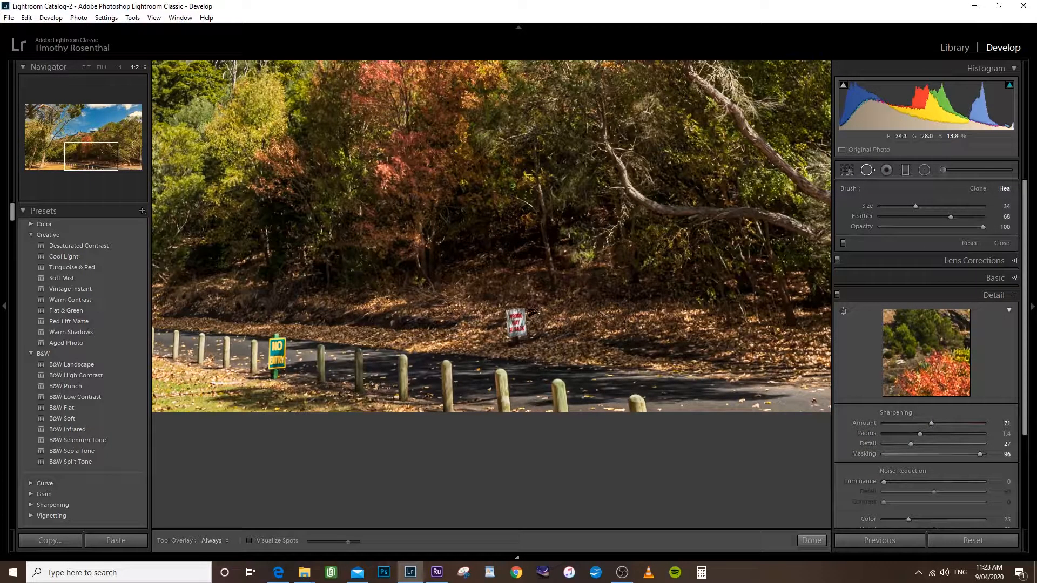
pyautogui.moveTo(952, 218); pyautogui.dragTo(950, 217)
pyautogui.scroll(5, 499, 313)
pyautogui.scroll(15, 506, 298)
pyautogui.scroll(-10, 481, 296)
pyautogui.moveTo(534, 310)
pyautogui.mouseDown()
pyautogui.moveTo(502, 312)
pyautogui.moveTo(521, 312)
pyautogui.moveTo(528, 327)
pyautogui.moveTo(525, 345)
pyautogui.moveTo(512, 346)
pyautogui.moveTo(507, 315)
pyautogui.moveTo(514, 330)
pyautogui.moveTo(572, 328)
pyautogui.mouseUp()
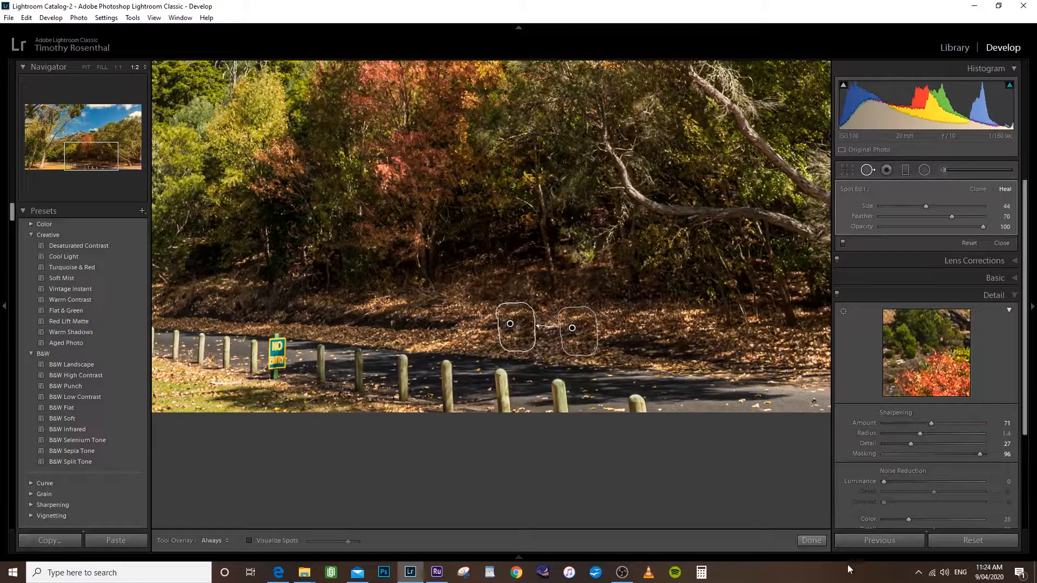
pyautogui.click(810, 540)
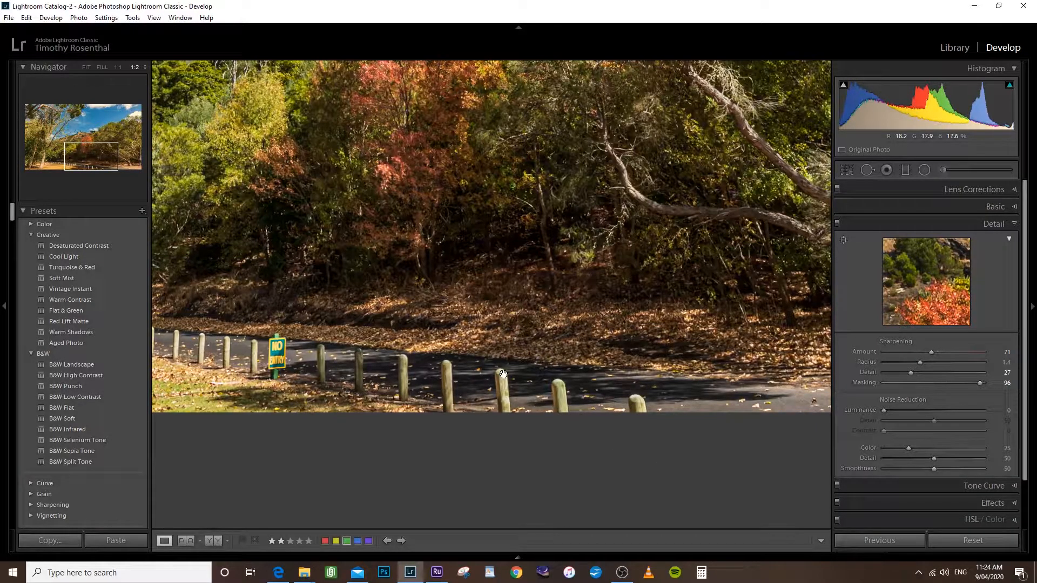
pyautogui.click(84, 67)
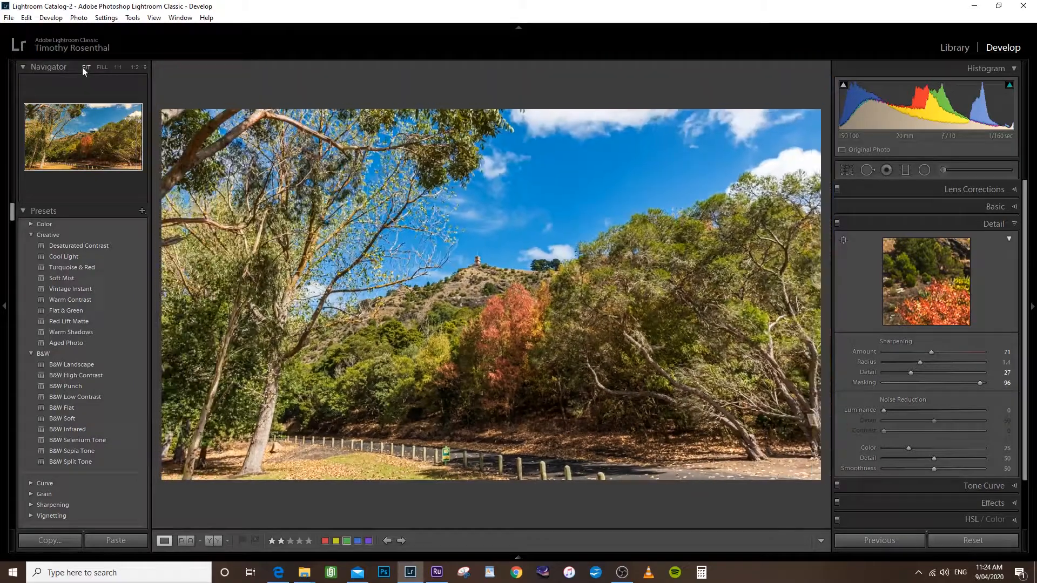
# Enlarge the photo by hiding the Navigator and Presets, and look over the HSL sliders.
pyautogui.click(2, 307)
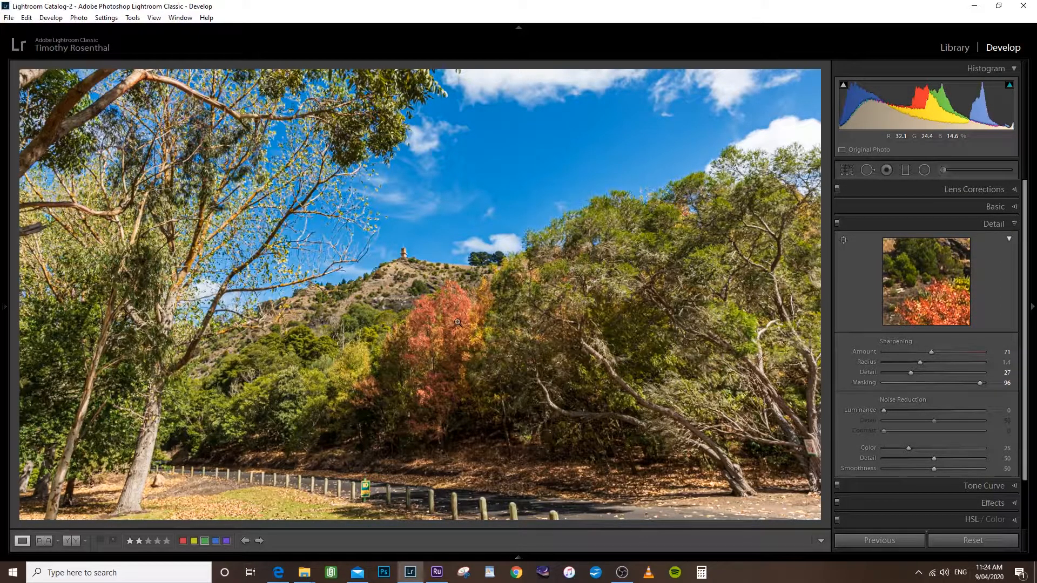
pyautogui.click(1014, 224)
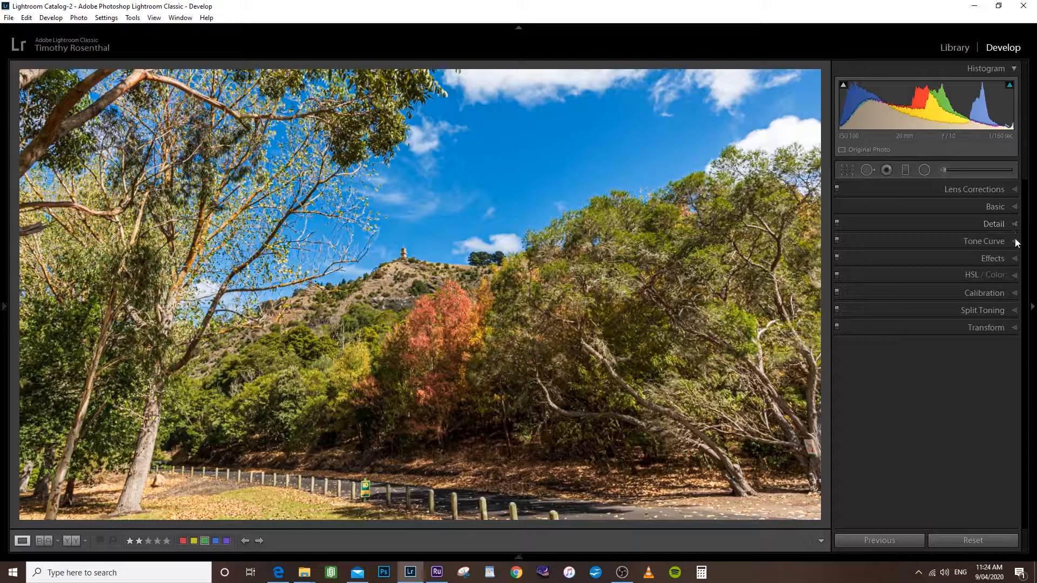
pyautogui.click(1015, 276)
pyautogui.moveTo(1024, 372); pyautogui.dragTo(1033, 427)
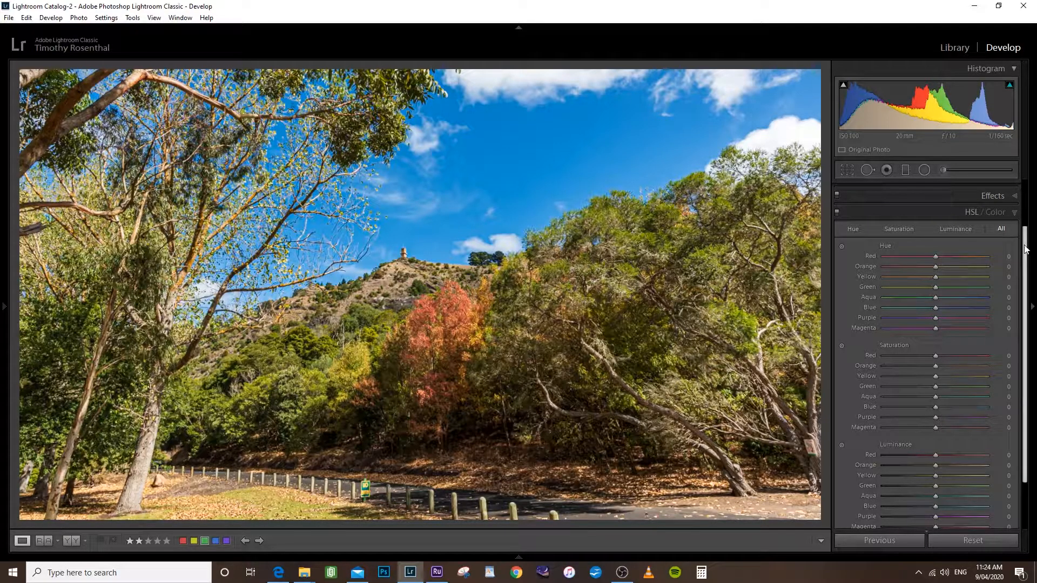
pyautogui.scroll(3, 1019, 200)
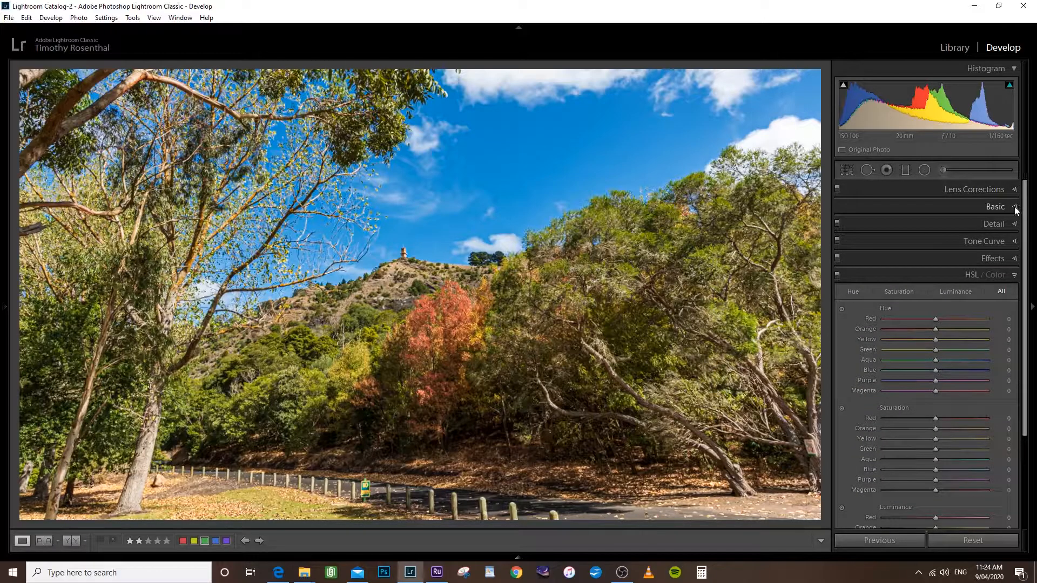
# Try warming the Temp to 6595, reset it, and reset the Exposure to 0.00.
pyautogui.click(1017, 207)
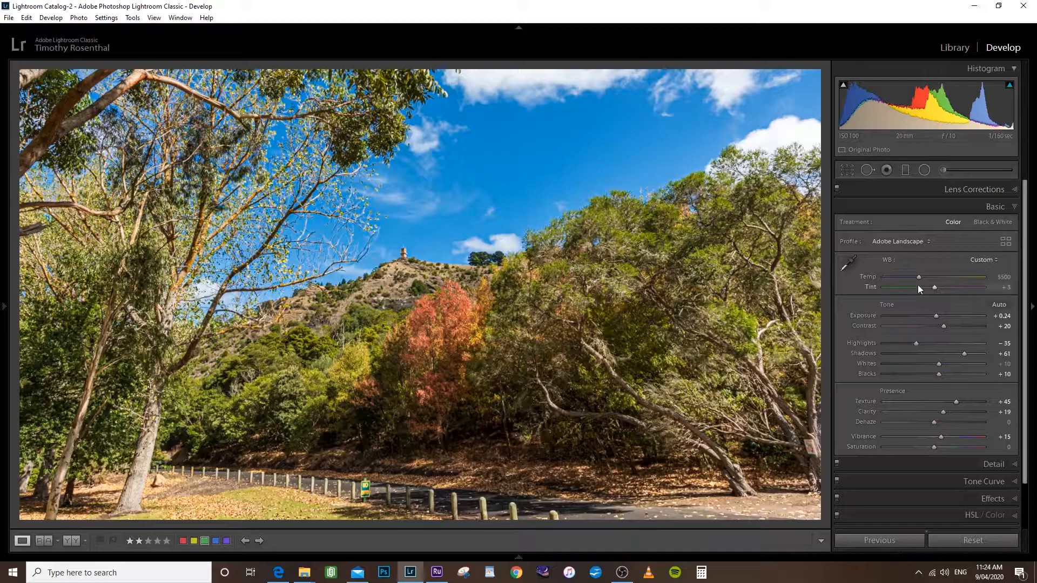
pyautogui.moveTo(918, 276); pyautogui.dragTo(928, 280)
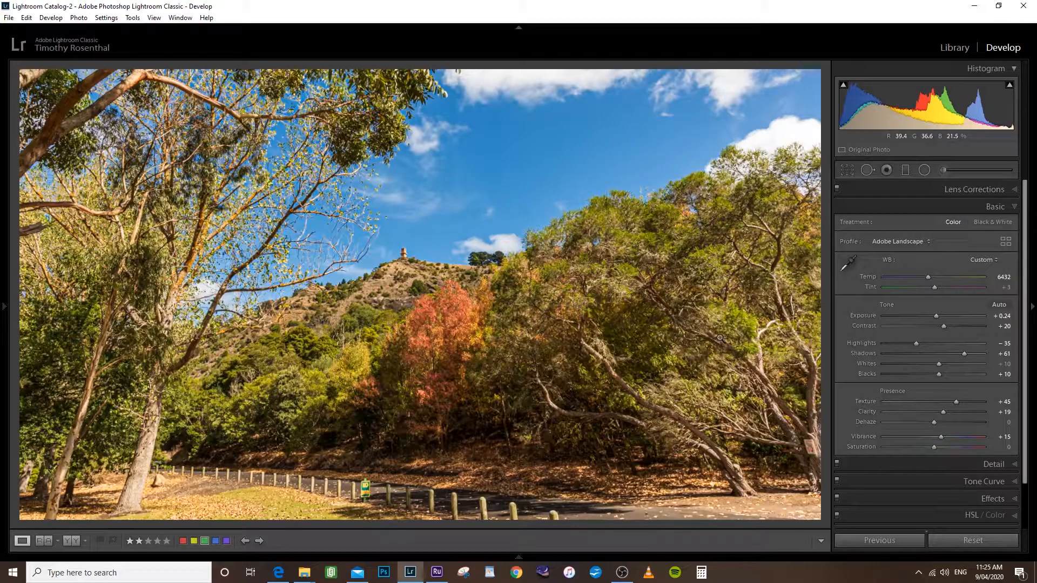
pyautogui.moveTo(929, 277)
pyautogui.mouseDown()
pyautogui.moveTo(938, 280)
pyautogui.moveTo(929, 283)
pyautogui.mouseUp()
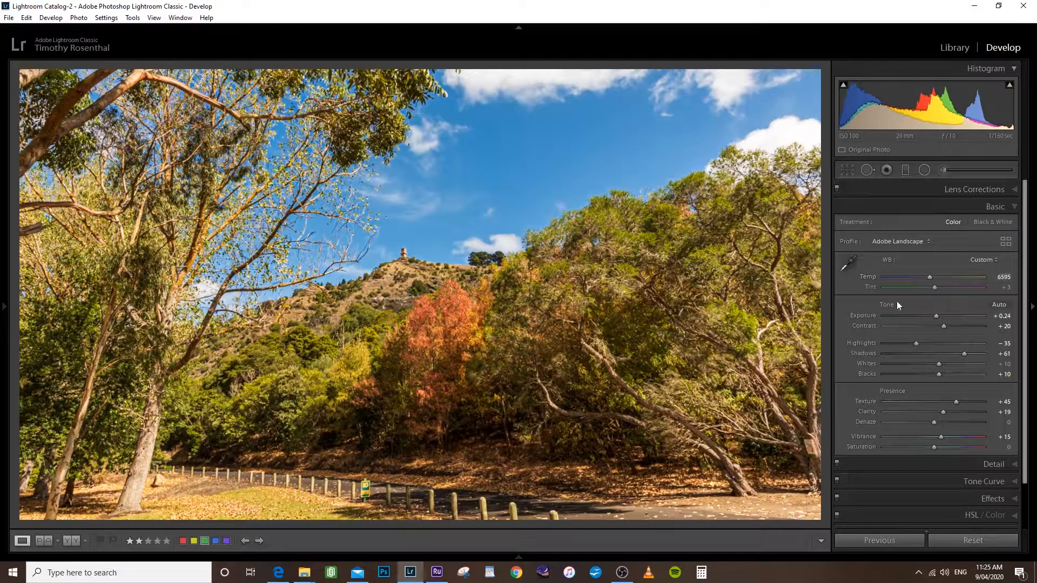
pyautogui.doubleClick(867, 276)
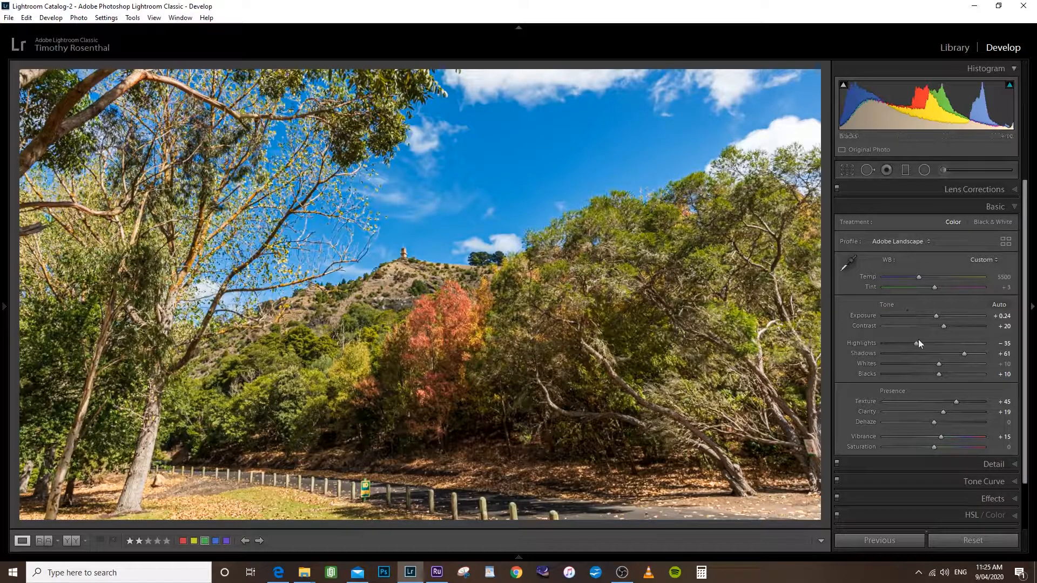
pyautogui.moveTo(865, 319); pyautogui.dragTo(865, 316)
pyautogui.doubleClick(863, 316)
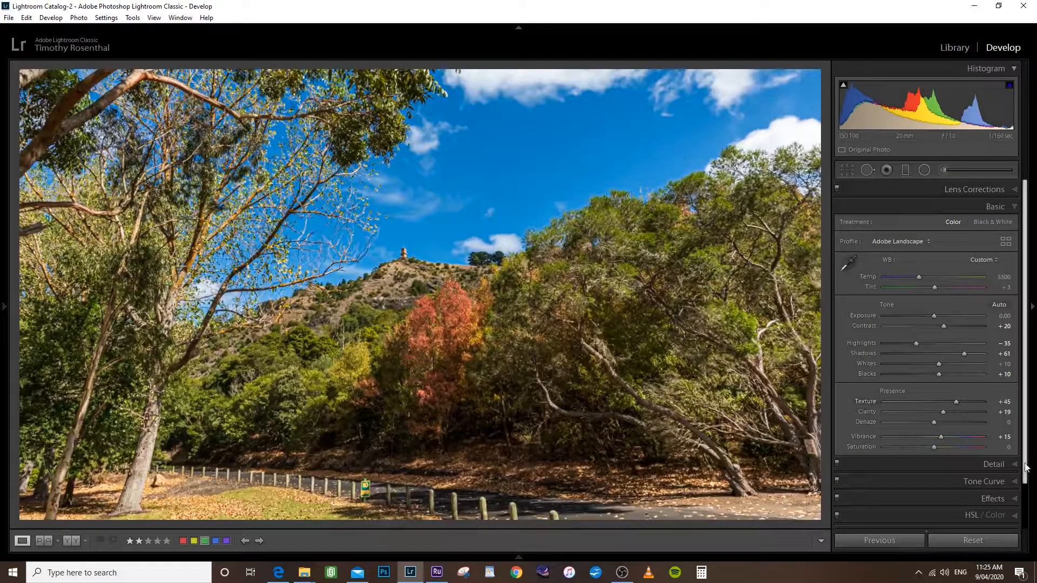
# Boost the red autumn tree's color with the targeted Saturation adjustment, to Red +25 and Orange +36.
pyautogui.scroll(-2, 1029, 476)
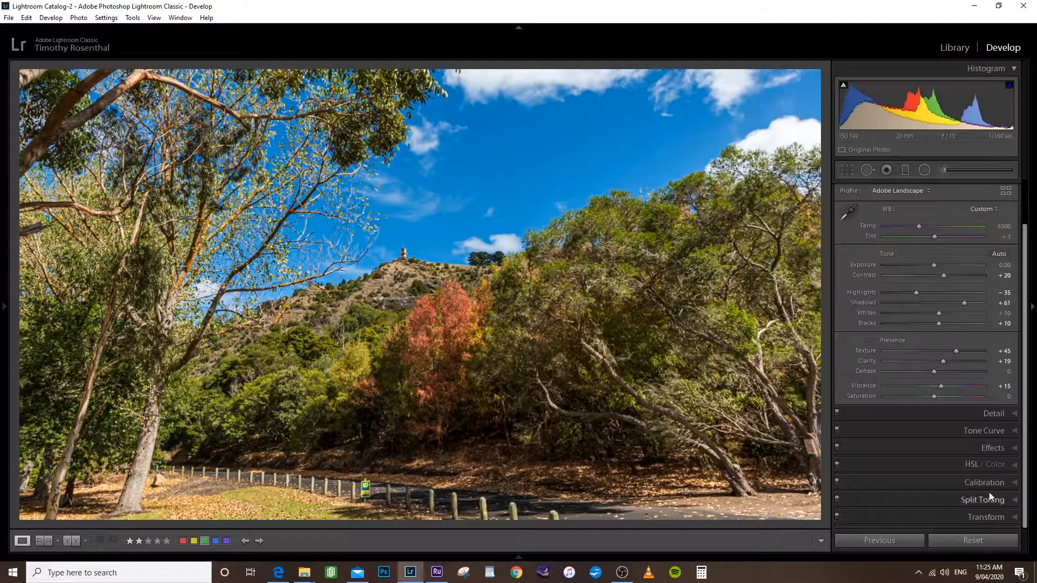
pyautogui.click(1013, 465)
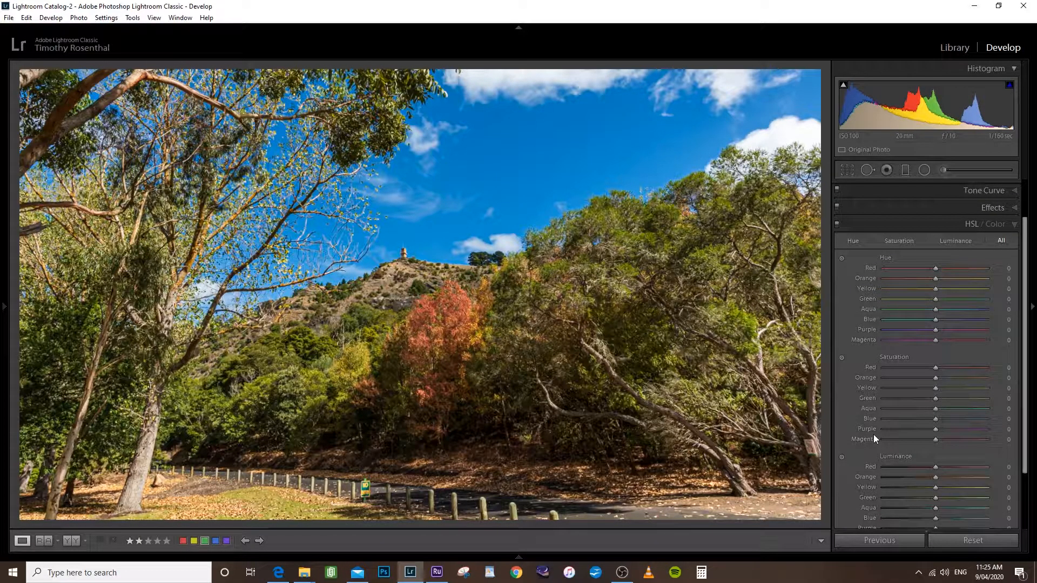
pyautogui.click(840, 358)
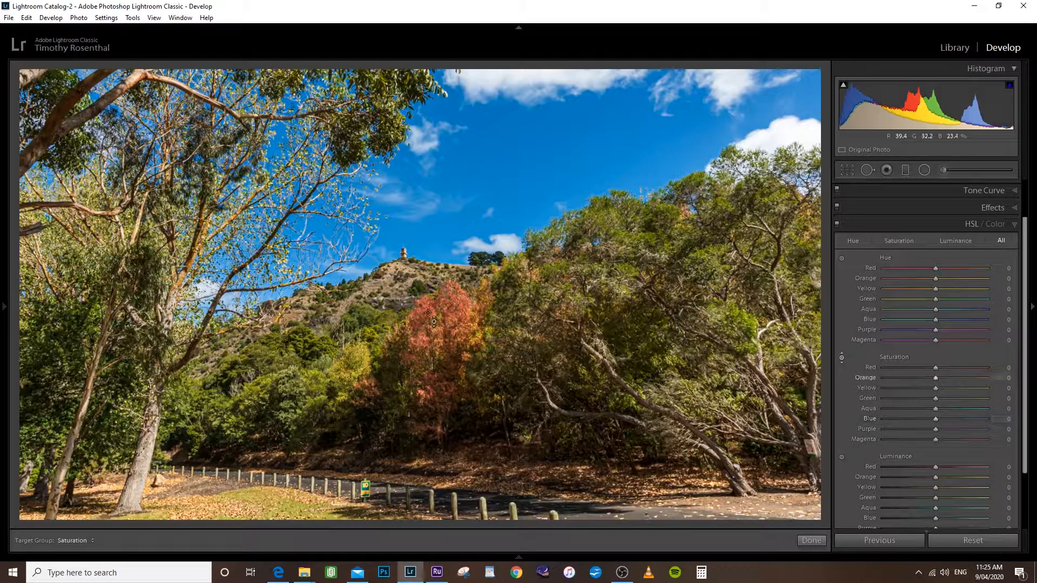
pyautogui.moveTo(424, 312); pyautogui.dragTo(425, 272)
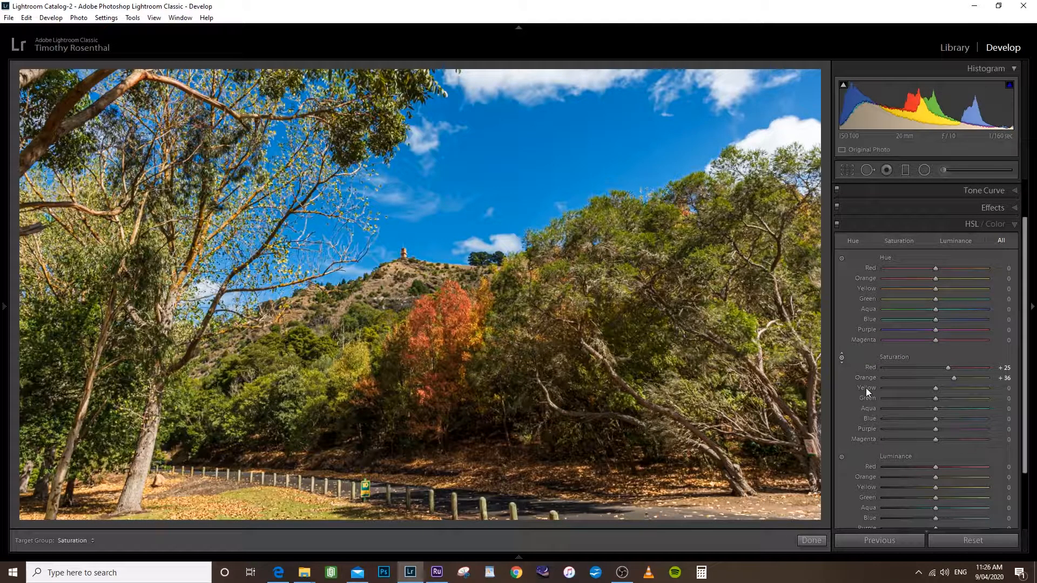
# Raise the Saturation of the yellow and green foliage with the targeted adjustment, to Yellow +30 and Green +10.
pyautogui.moveTo(358, 359); pyautogui.dragTo(358, 343)
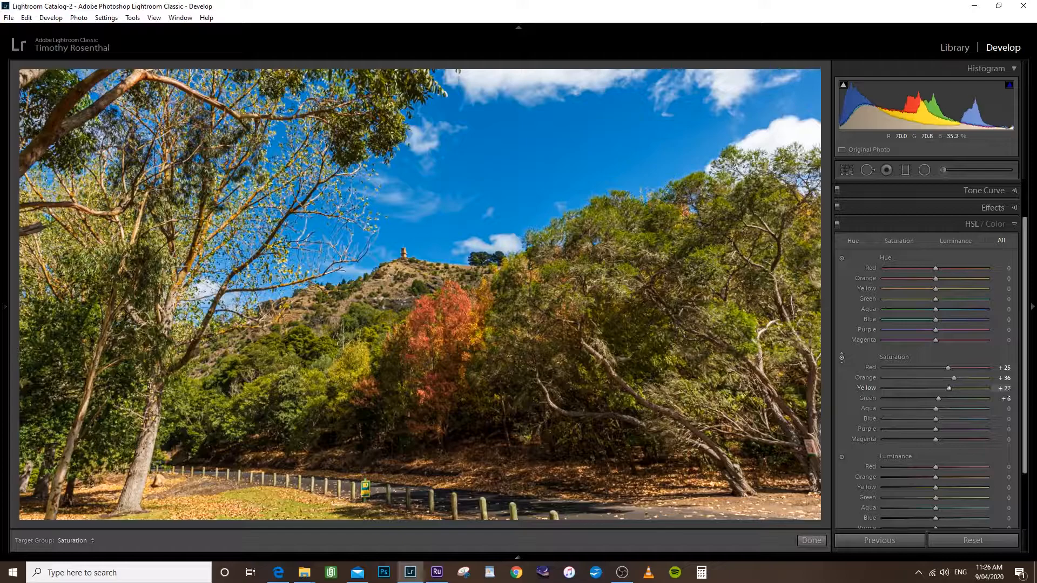
pyautogui.moveTo(358, 344); pyautogui.dragTo(358, 344)
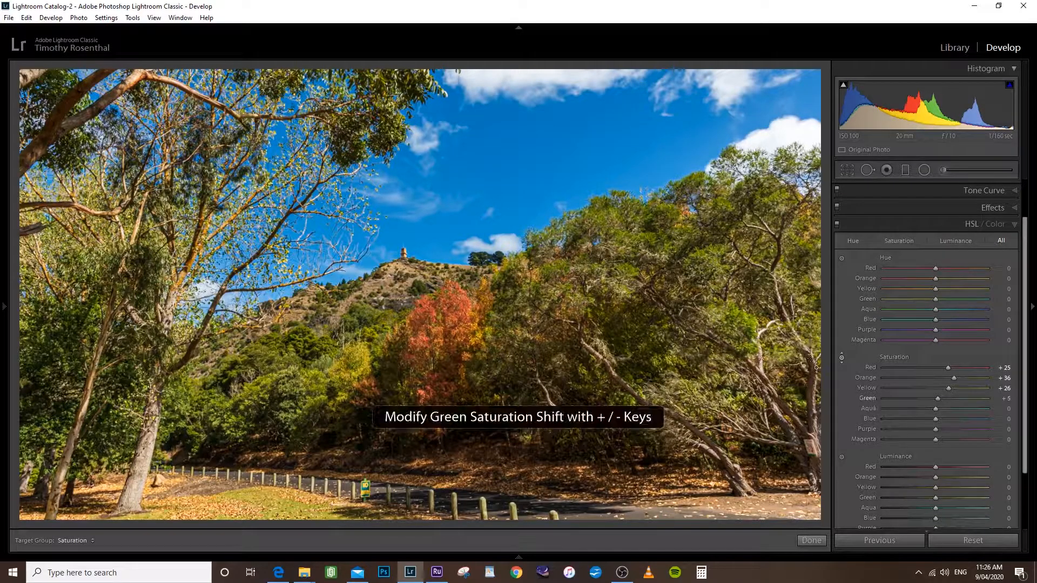
pyautogui.moveTo(308, 378); pyautogui.dragTo(307, 376)
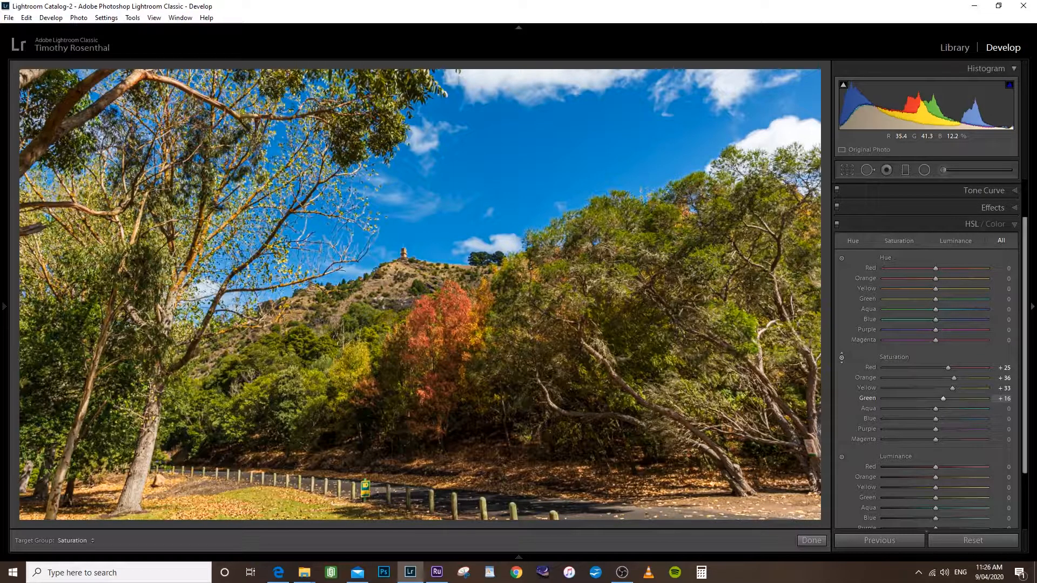
pyautogui.moveTo(308, 373); pyautogui.dragTo(308, 375)
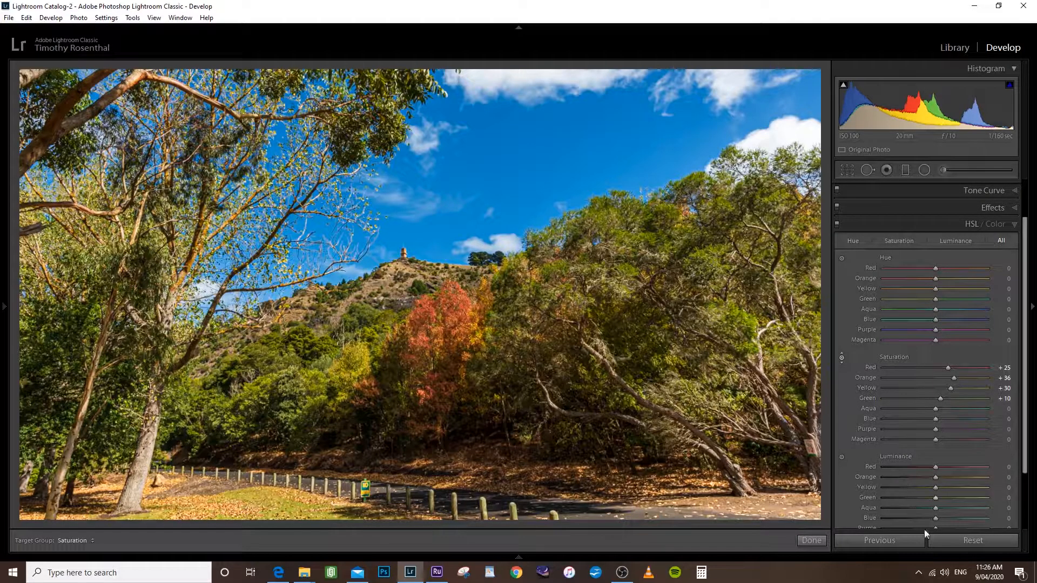
pyautogui.click(811, 541)
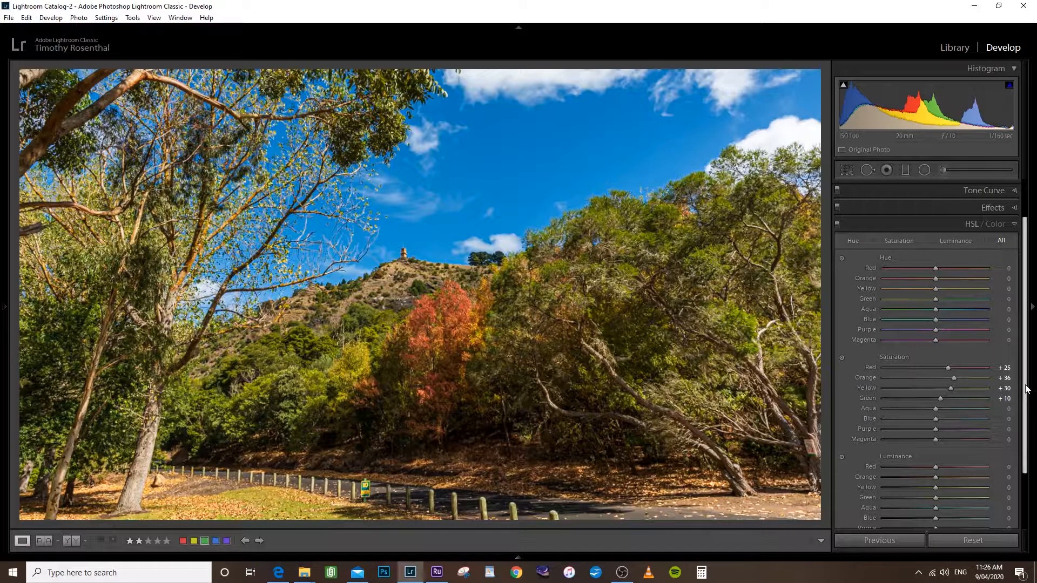
# Set the Calibration Red Primary Saturation to +25 and its Hue to about -20.
pyautogui.moveTo(1027, 389); pyautogui.dragTo(1027, 440)
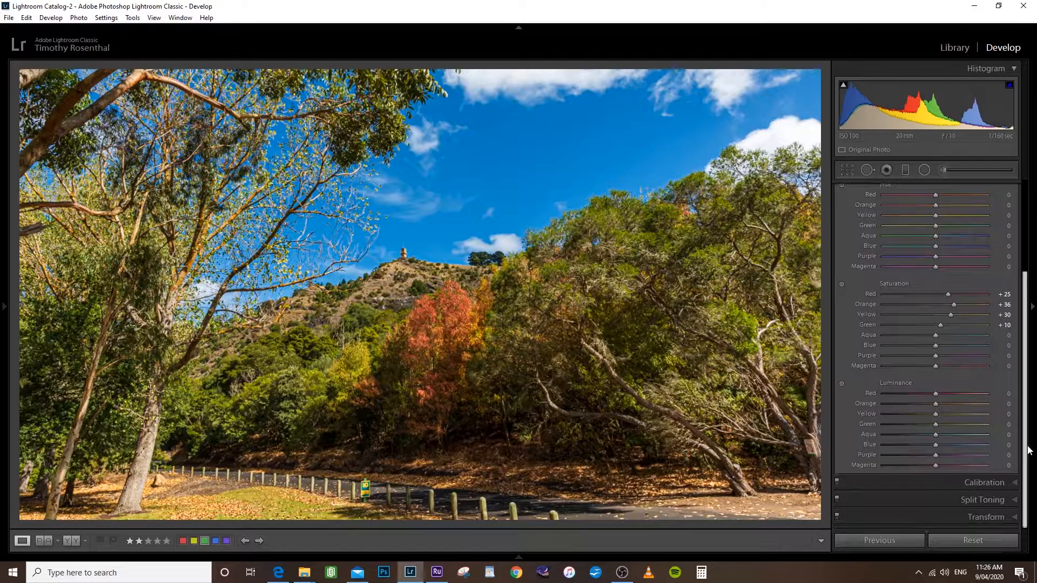
pyautogui.click(1014, 482)
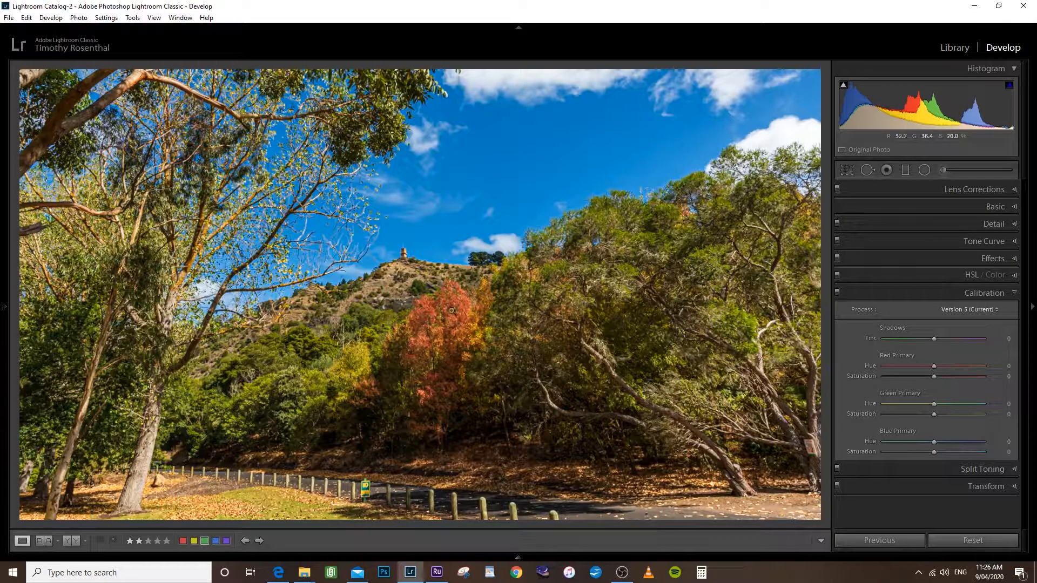
pyautogui.moveTo(933, 376)
pyautogui.mouseDown()
pyautogui.moveTo(945, 379)
pyautogui.moveTo(919, 369)
pyautogui.mouseUp()
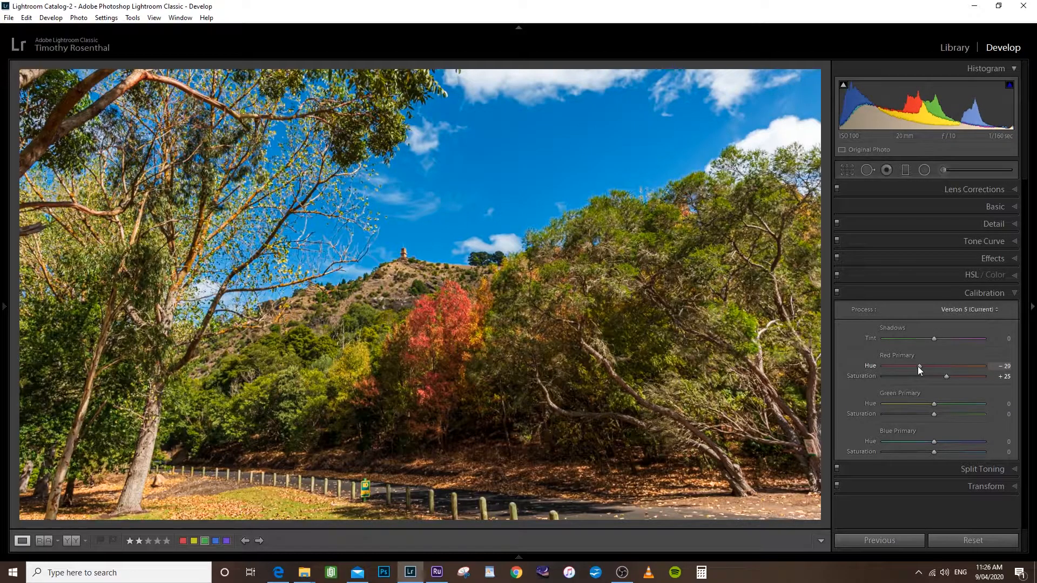
pyautogui.moveTo(919, 367); pyautogui.dragTo(921, 368)
pyautogui.click(1015, 294)
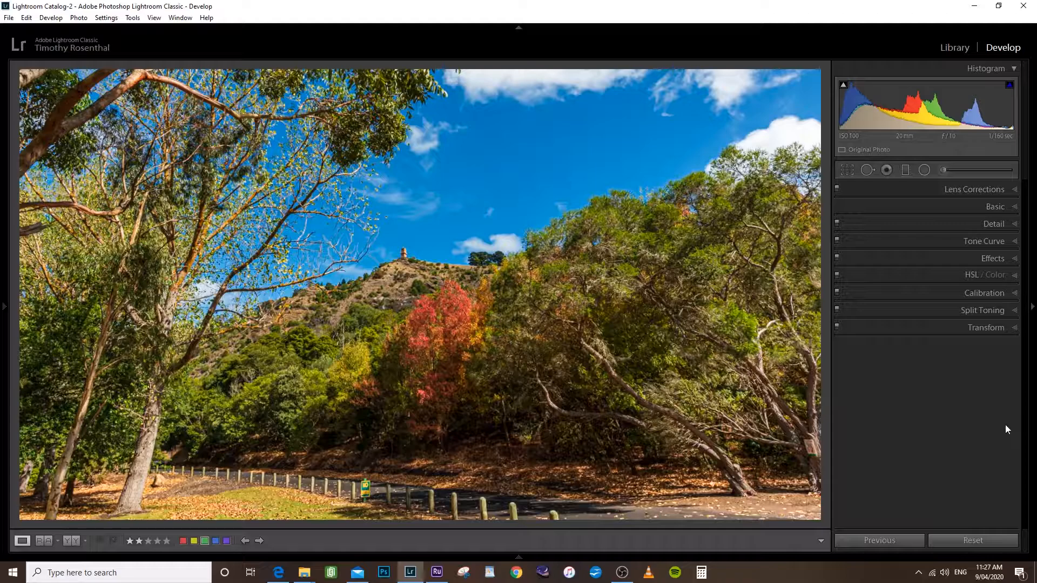
# Brighten the photo by setting the Exposure to +0.35.
pyautogui.click(1016, 209)
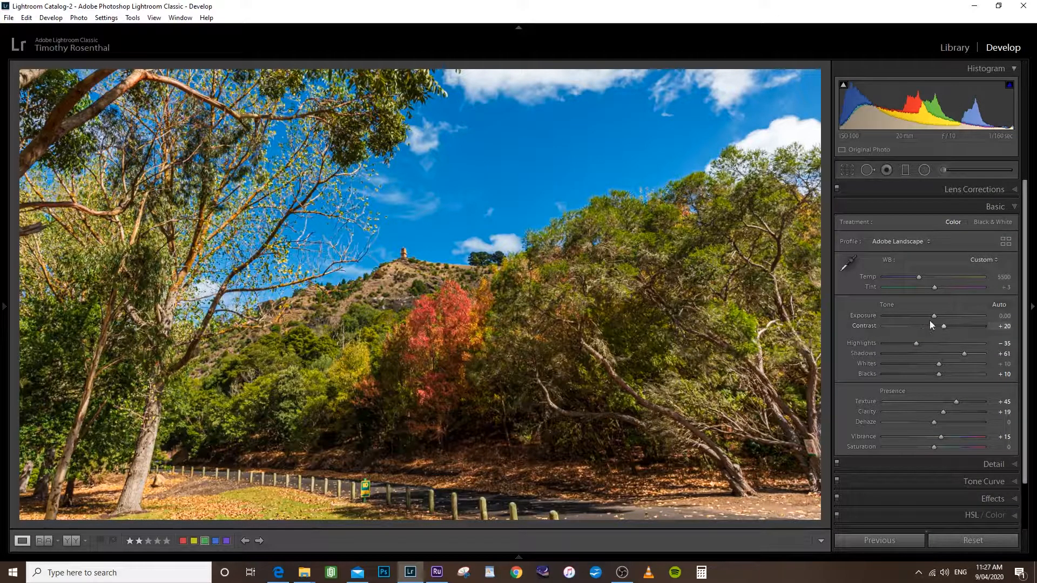
pyautogui.moveTo(933, 316); pyautogui.dragTo(936, 314)
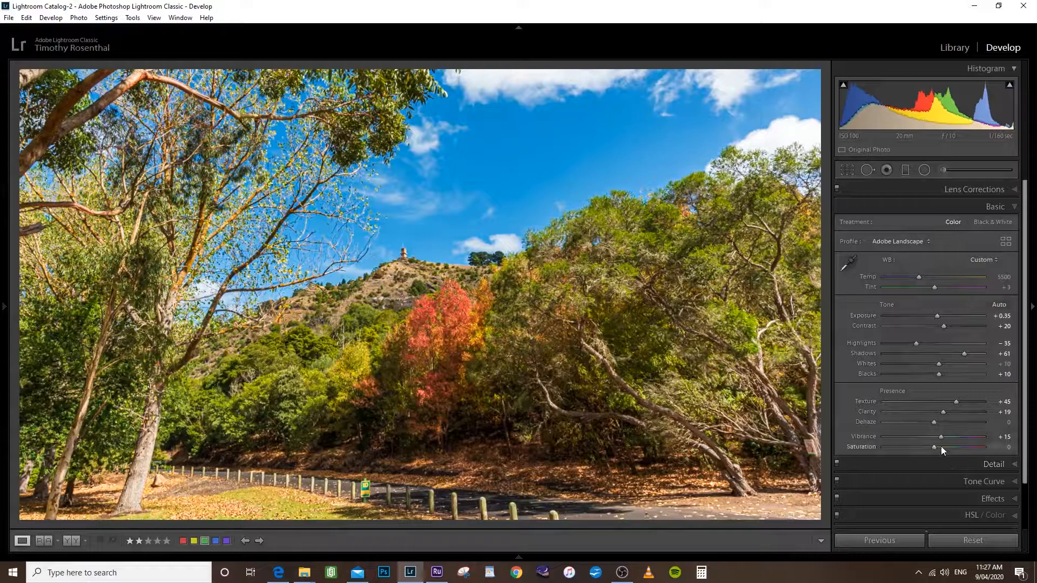
# Reduce the Vibrance to +11, check the hillside and trees up close, and raise the Shadows to +69.
pyautogui.moveTo(941, 438); pyautogui.dragTo(938, 438)
pyautogui.click(4, 310)
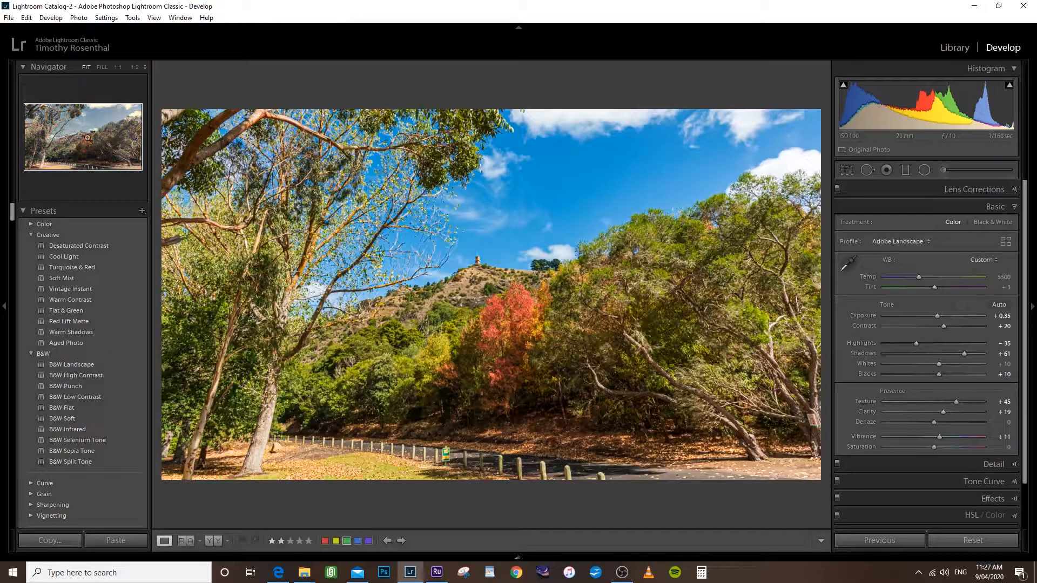
pyautogui.click(418, 342)
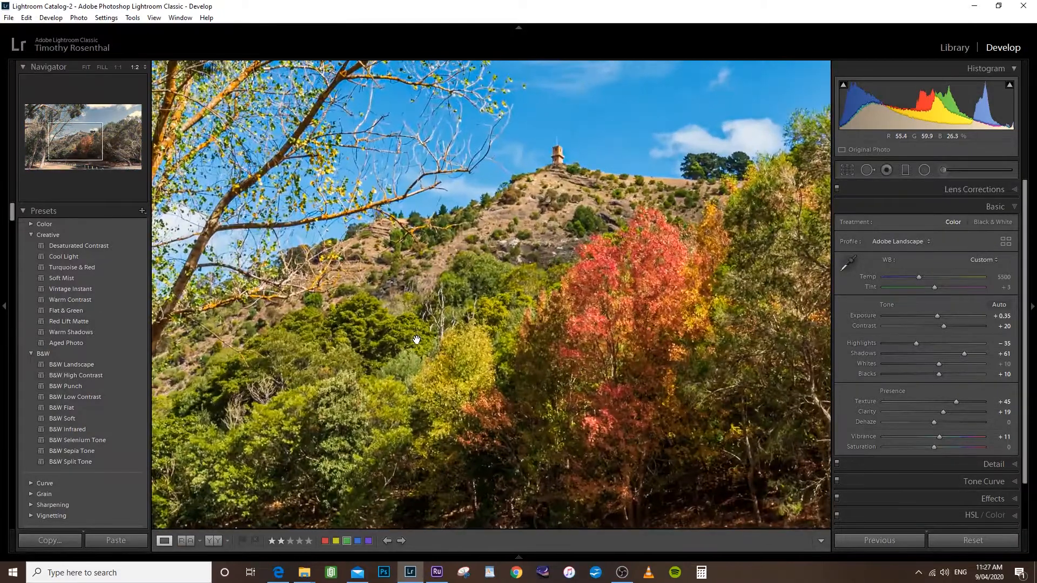
pyautogui.click(491, 354)
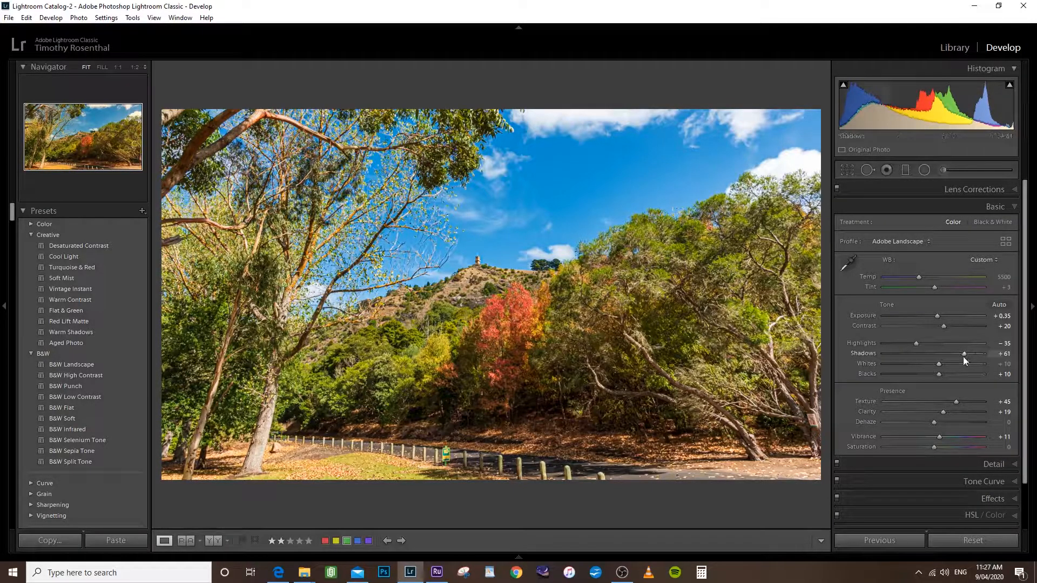
pyautogui.moveTo(963, 359); pyautogui.dragTo(967, 360)
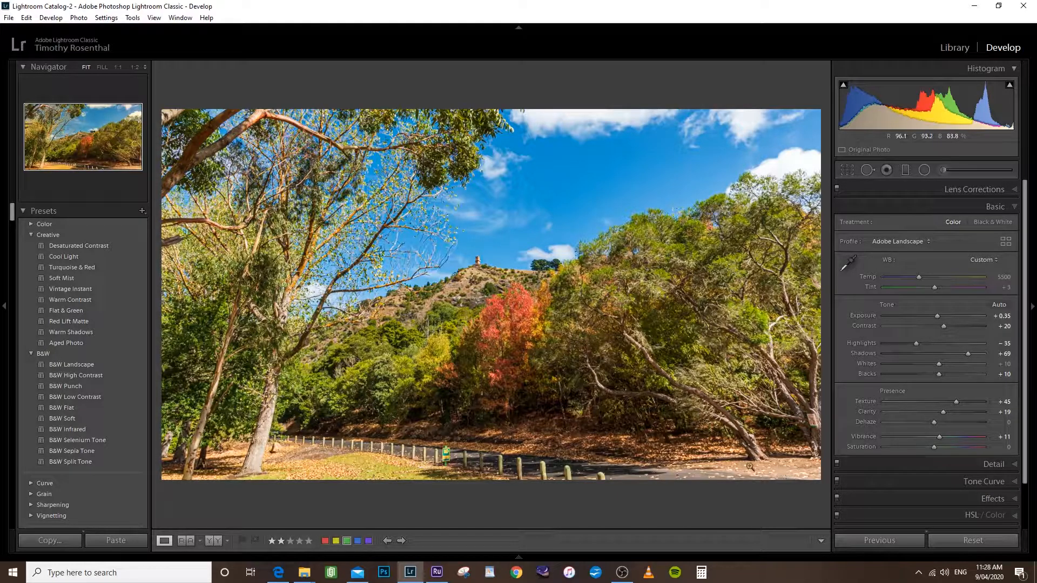
# Darken the road and grass foreground with a graduated filter rising from the photo's bottom edge, with Exposure -0.68 and Highlights about -11.
pyautogui.click(905, 170)
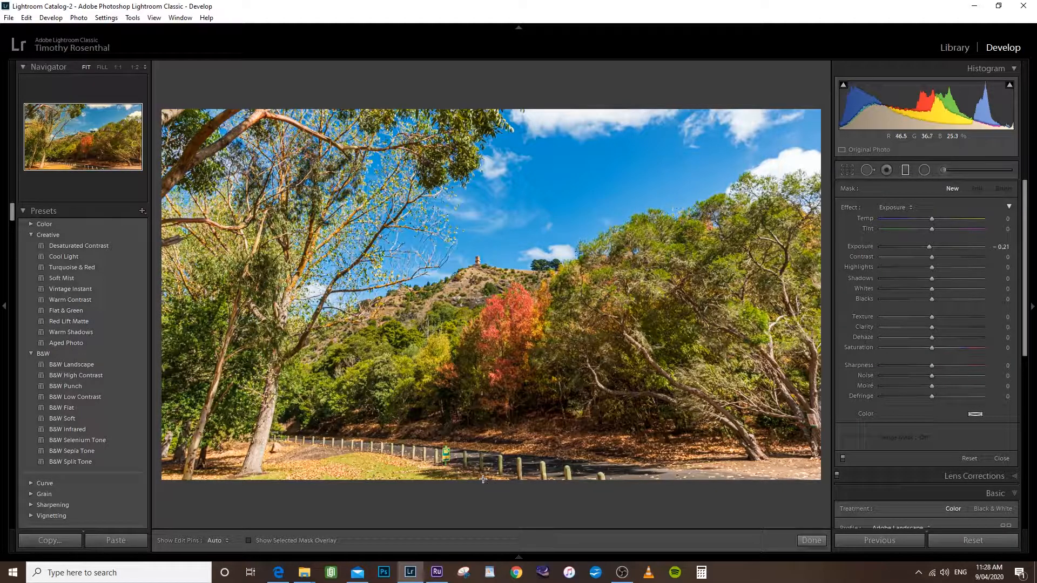
pyautogui.moveTo(481, 479); pyautogui.dragTo(484, 396)
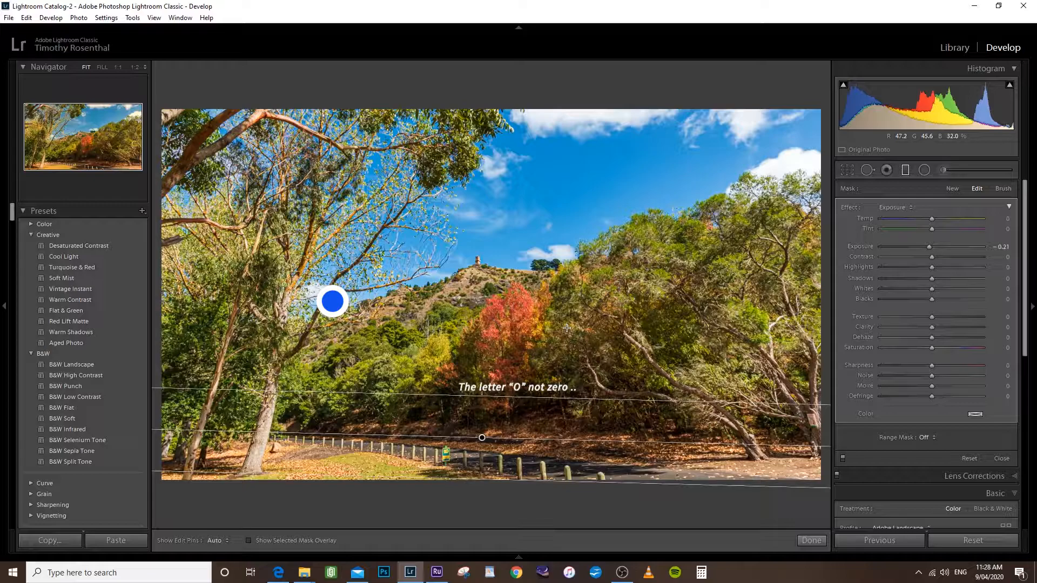
pyautogui.press('o')
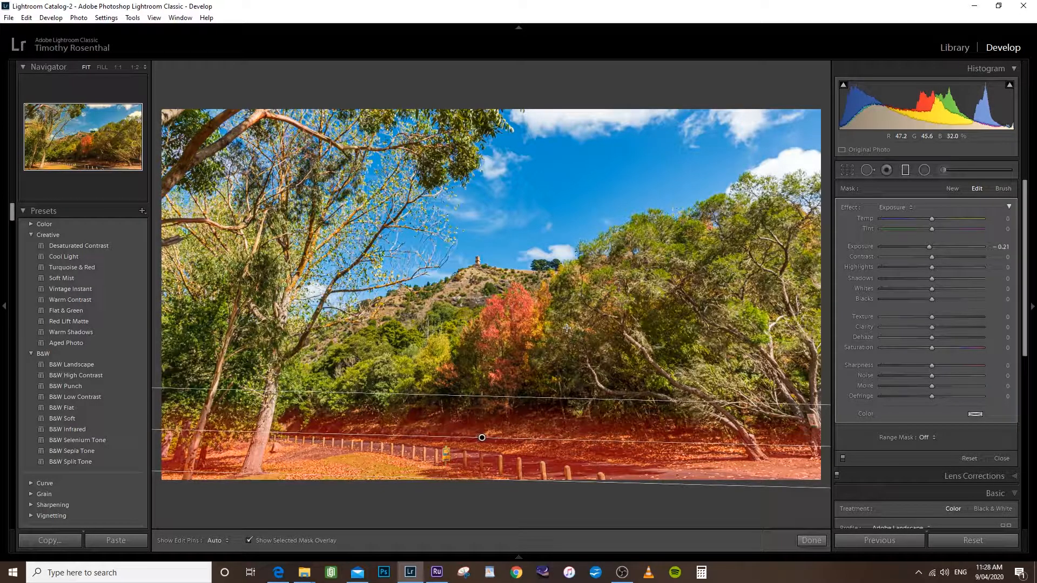
pyautogui.press('o')
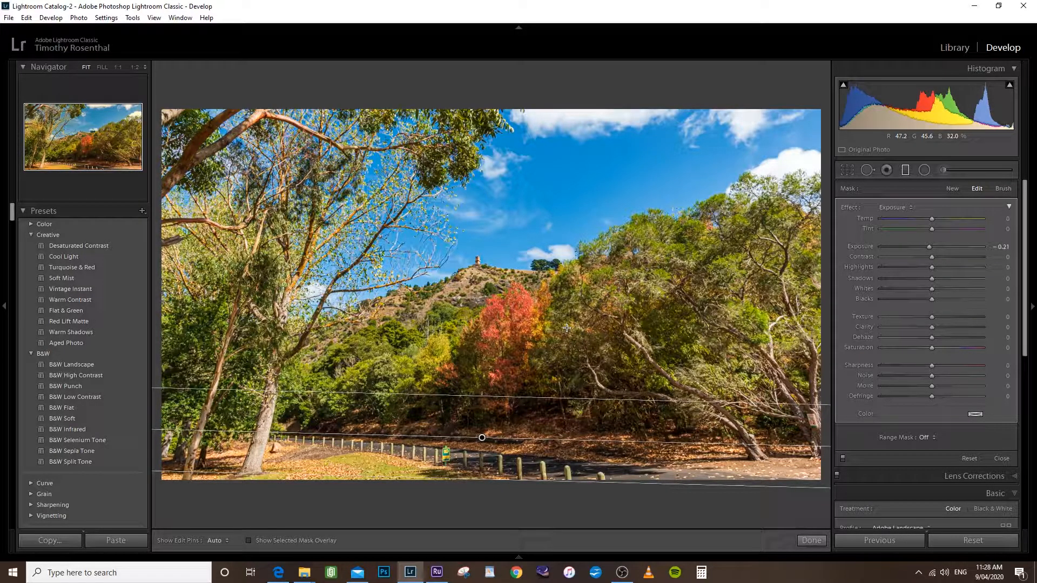
pyautogui.moveTo(929, 252); pyautogui.dragTo(922, 249)
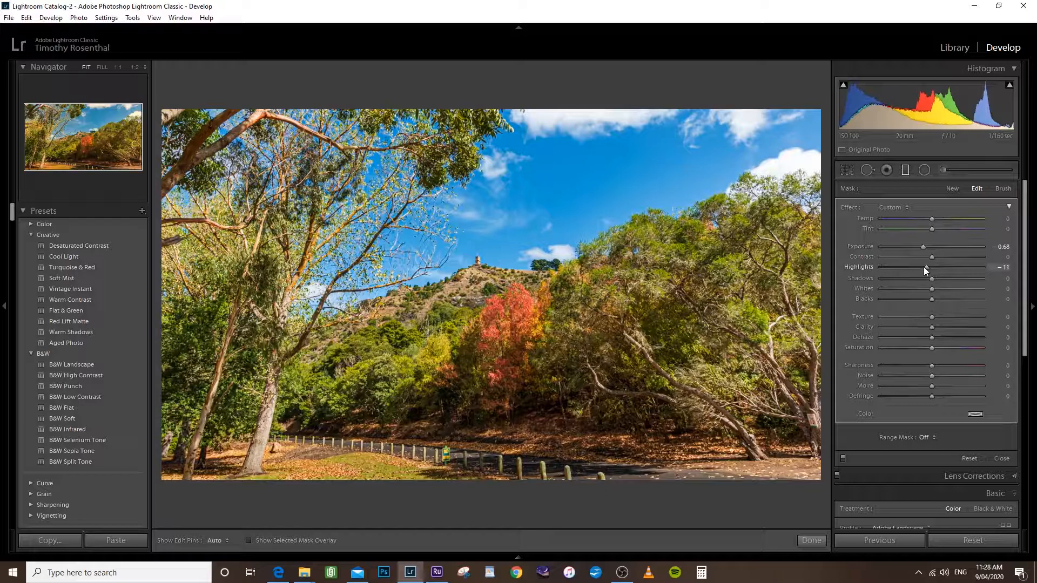
pyautogui.click(815, 541)
pyautogui.moveTo(779, 562)
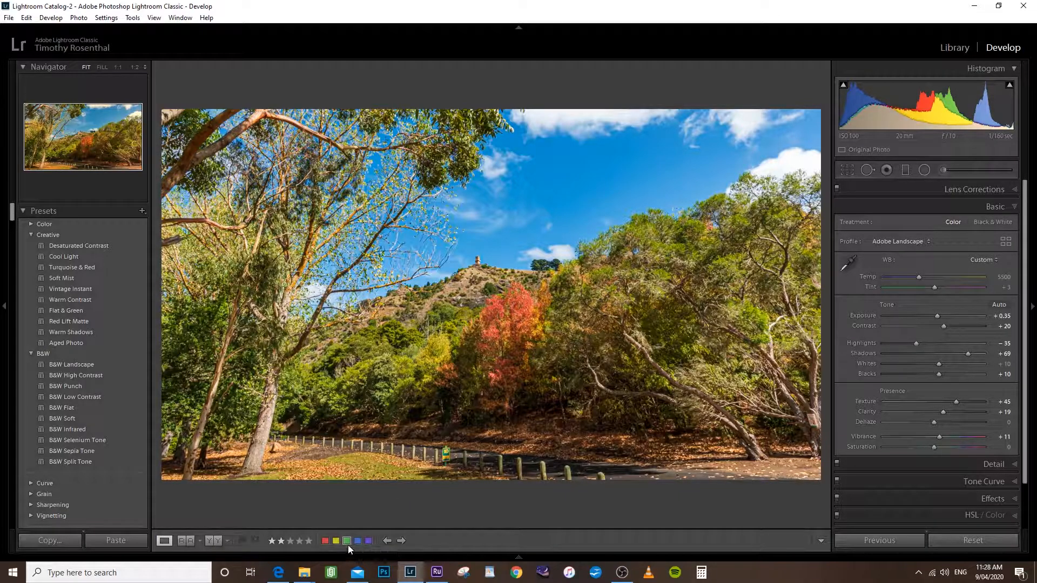
pyautogui.click(346, 541)
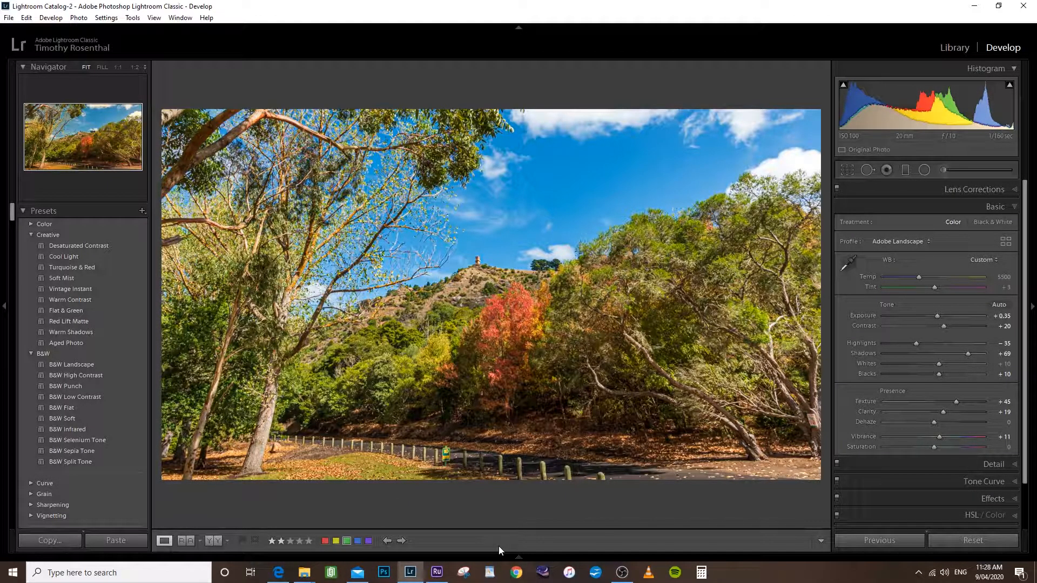